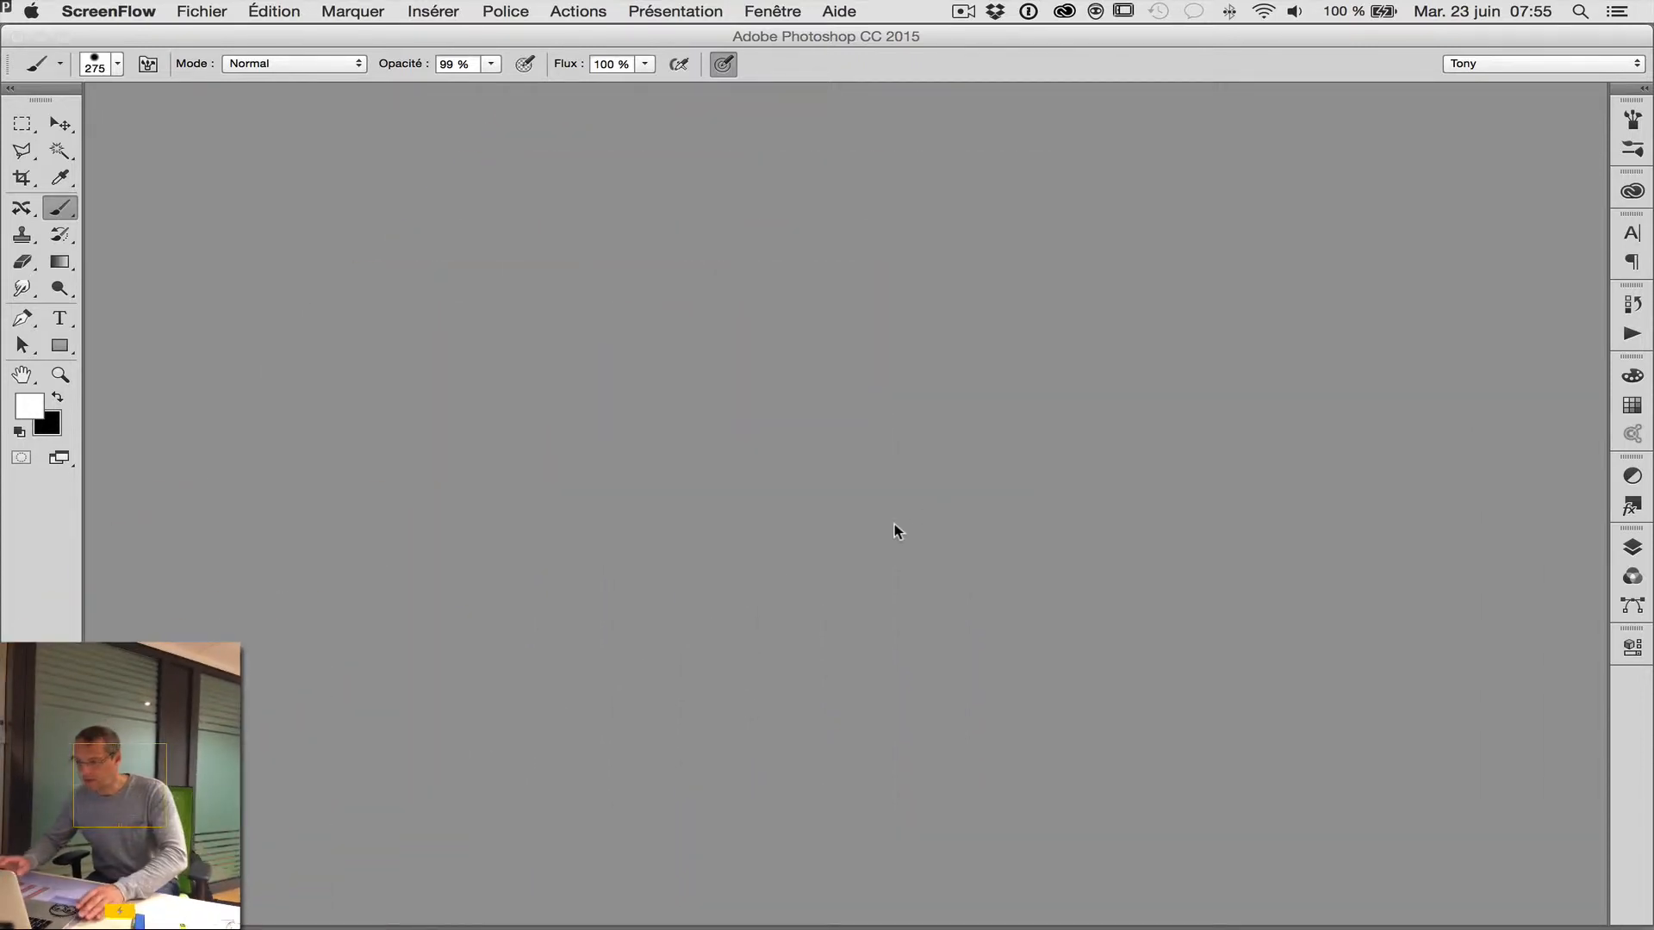
Open the photo IMG_2354.jpg from the Desktop folder.
{"action": "left_click", "coordinate": [829, 380]}
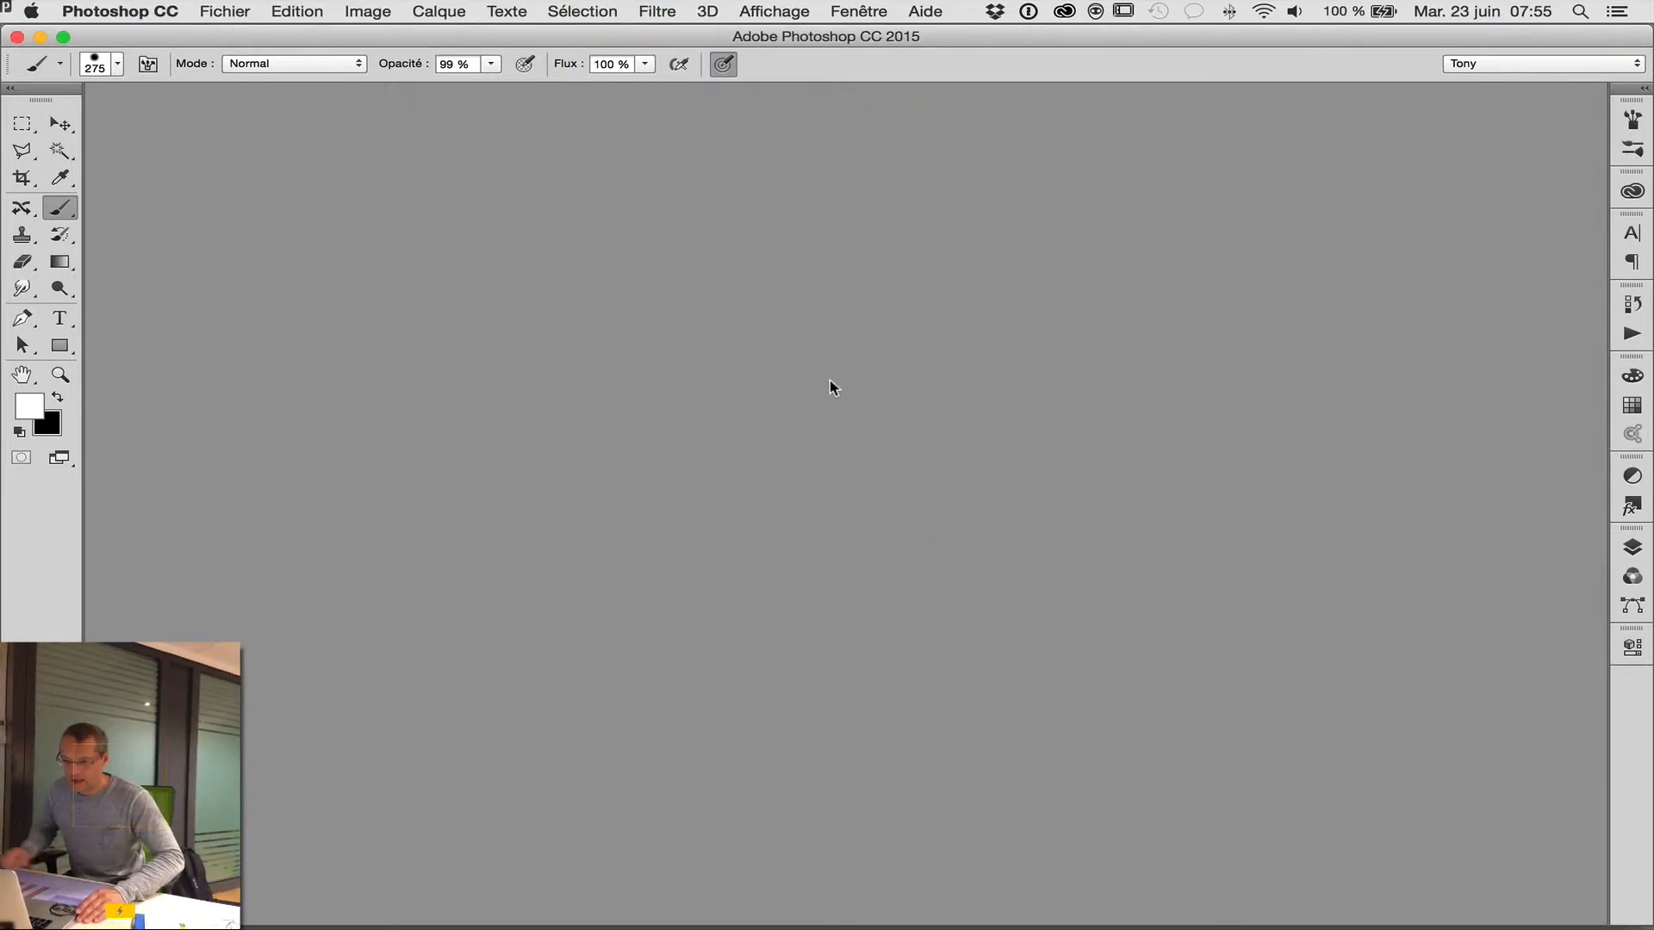
{"action": "left_click", "coordinate": [230, 13]}
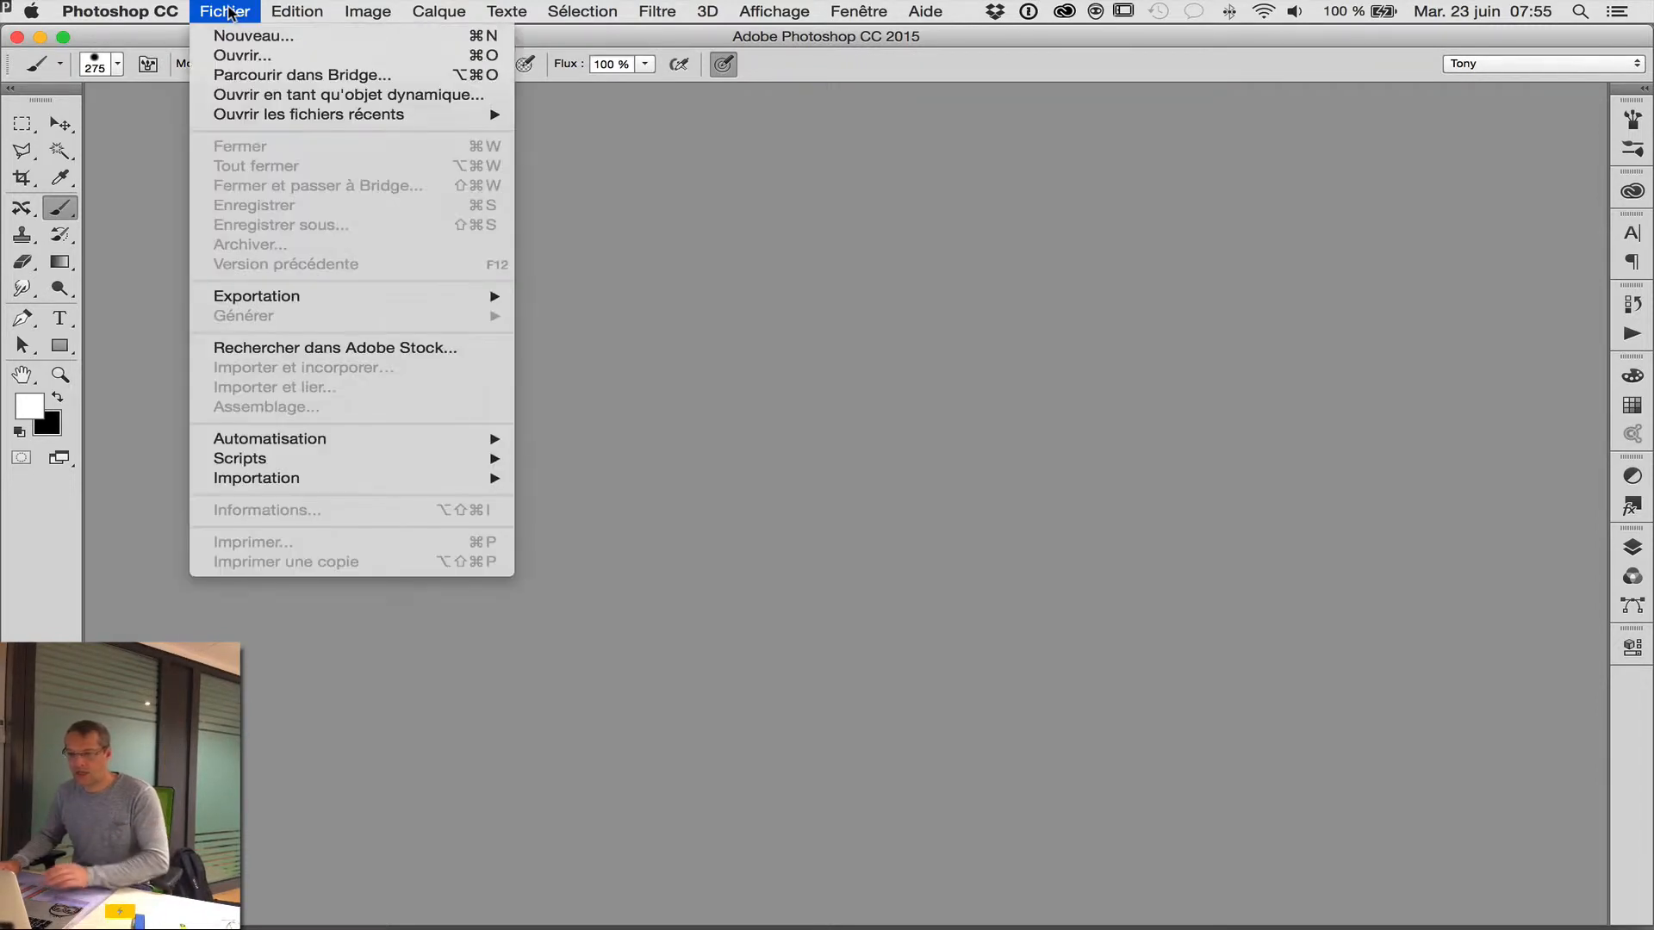
{"action": "left_click", "coordinate": [233, 57]}
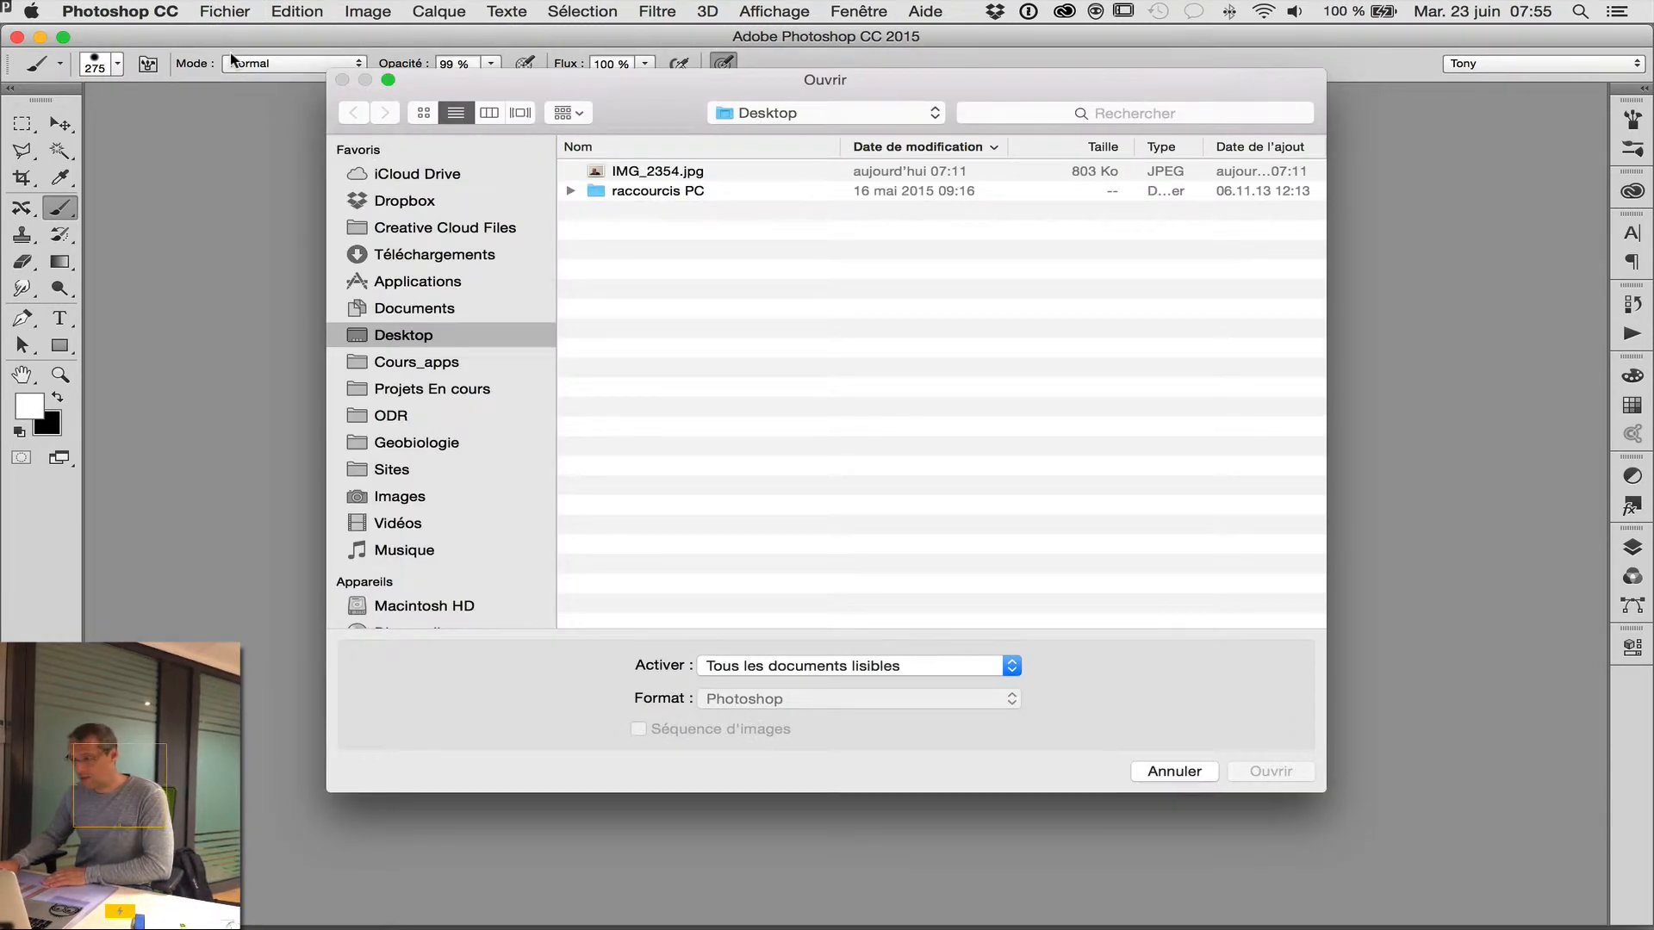
{"action": "left_click", "coordinate": [633, 177]}
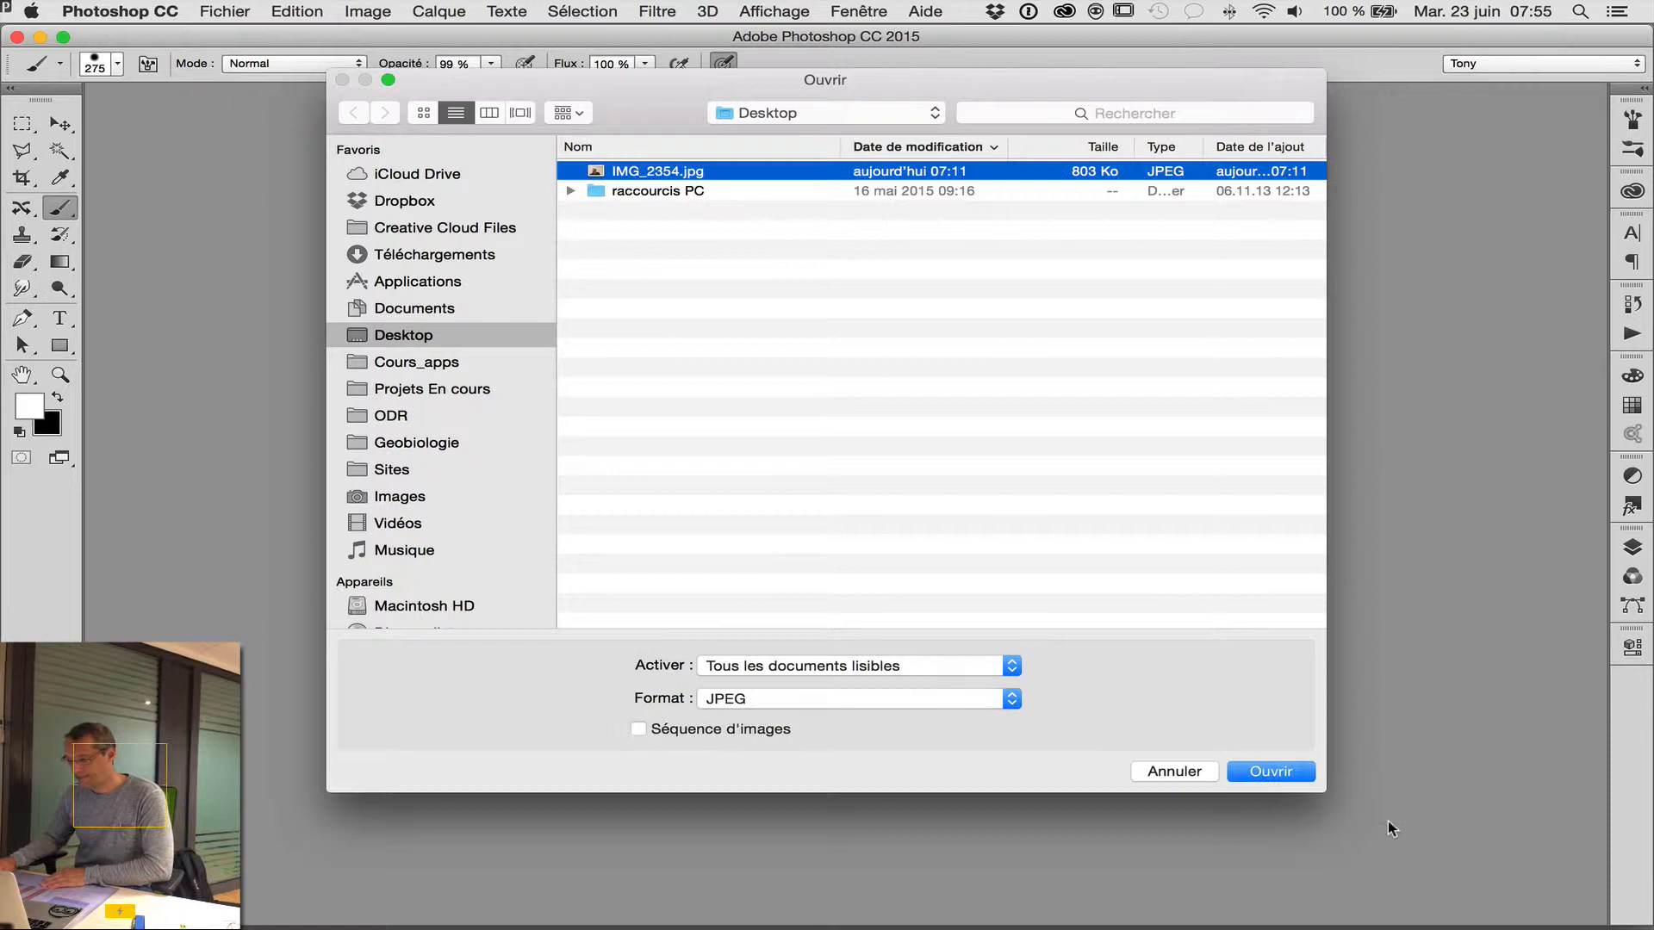
{"action": "left_click", "coordinate": [1277, 771]}
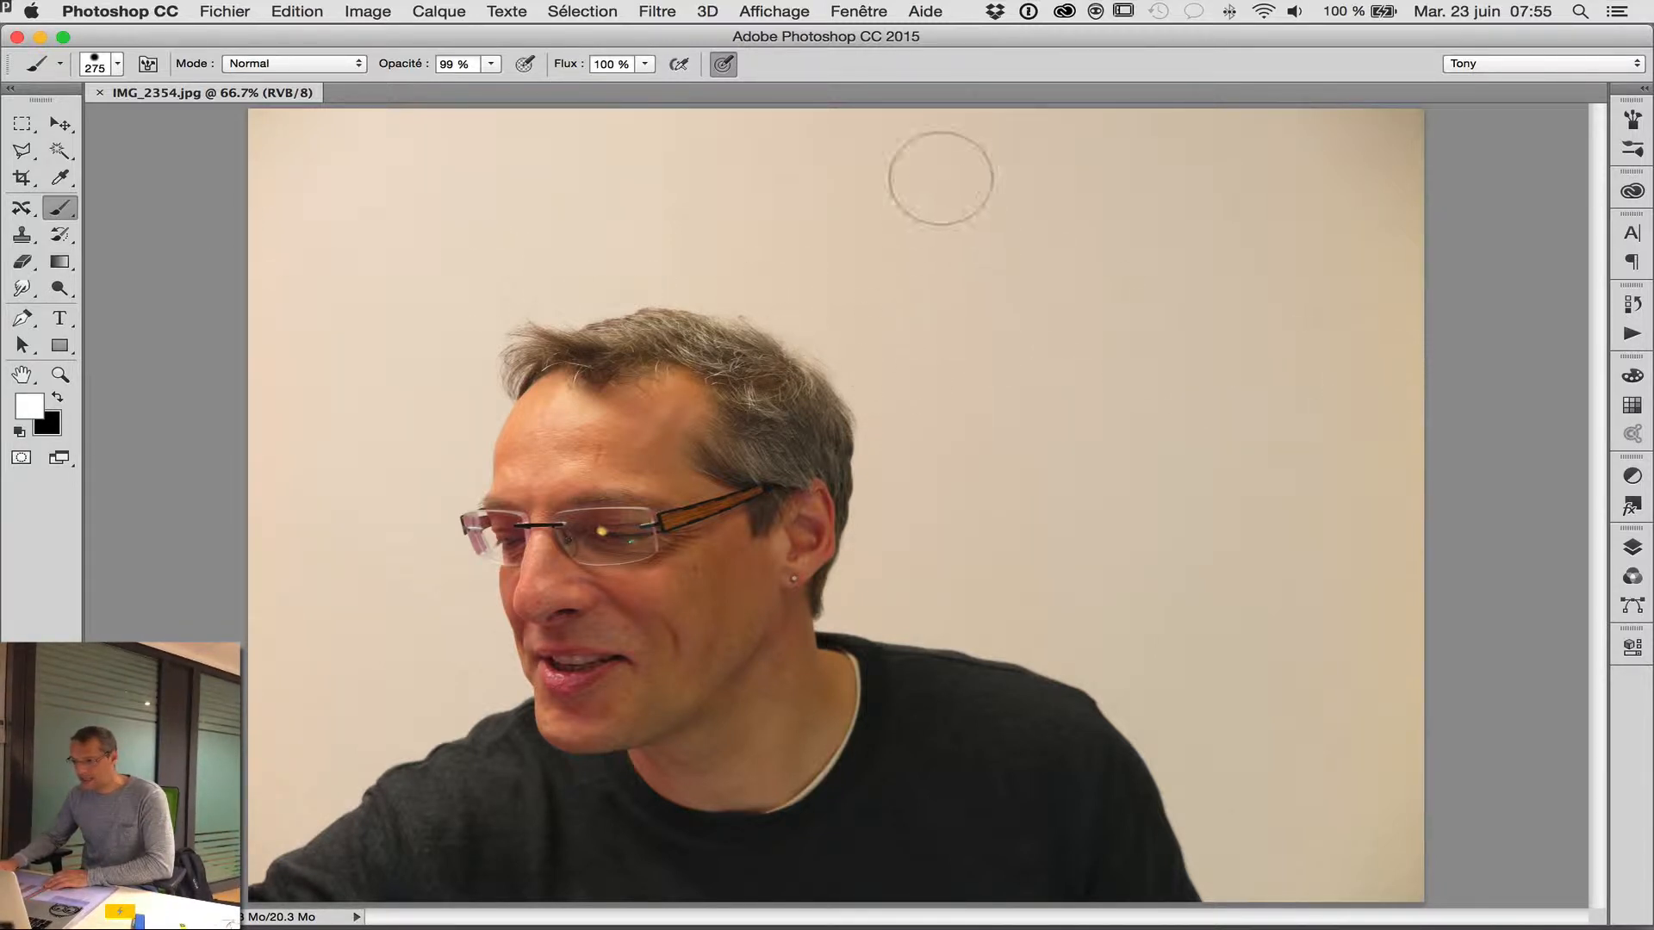
Show the layers and add a Curves adjustment layer above the background photo.
{"action": "left_click", "coordinate": [861, 10]}
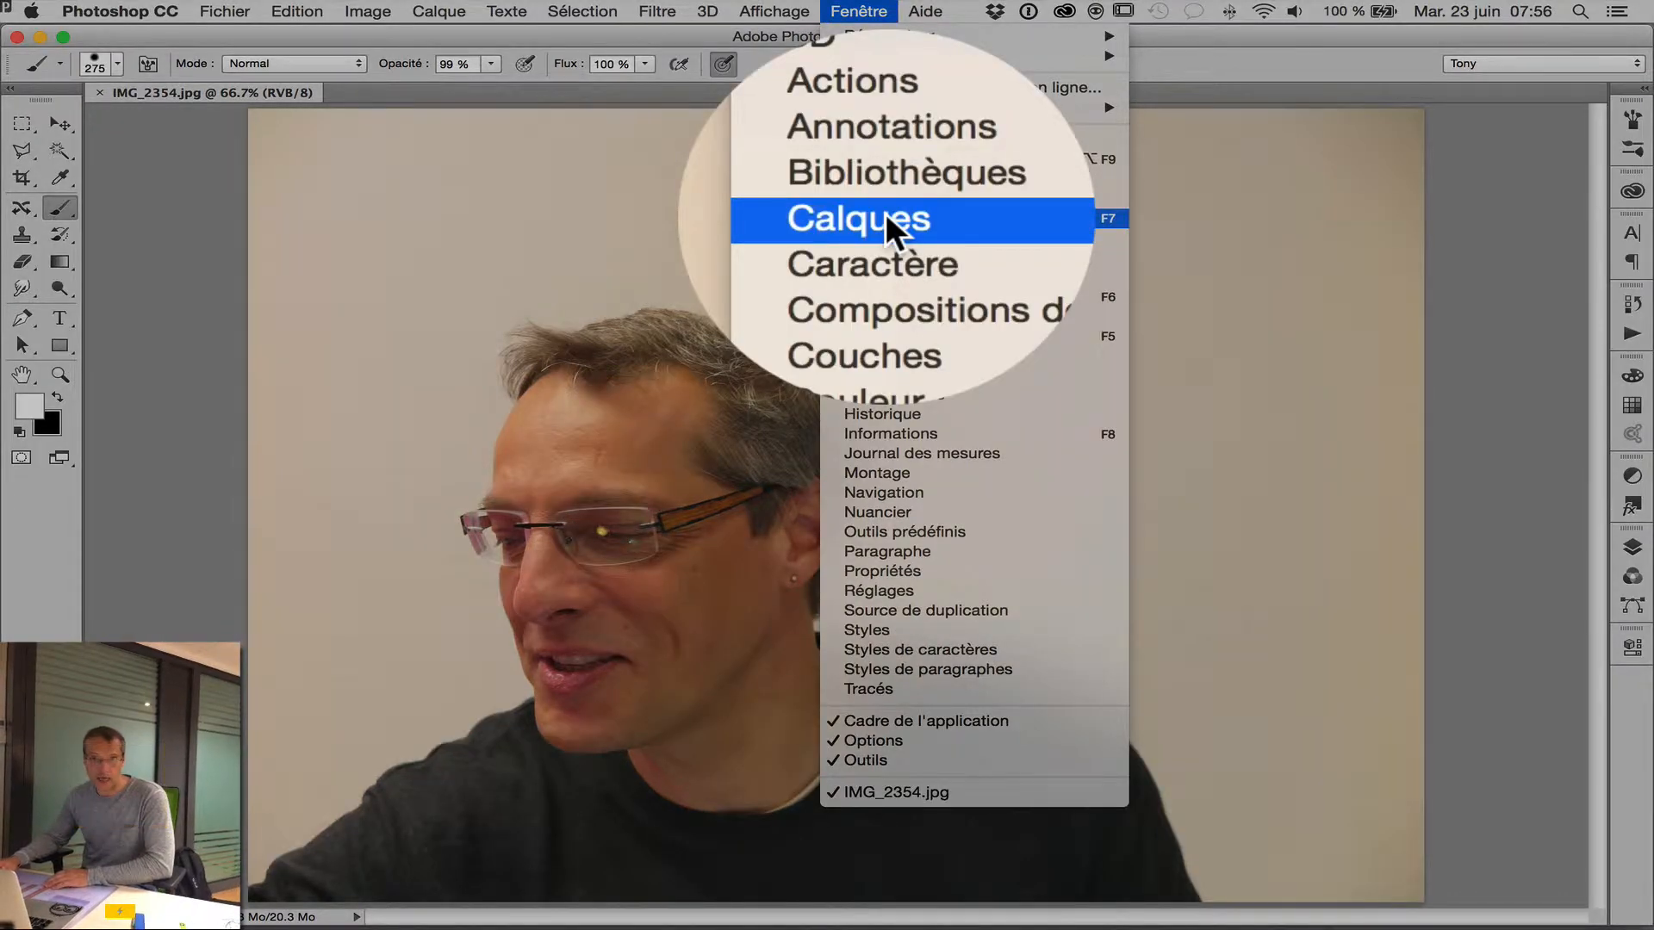
{"action": "left_click", "coordinate": [885, 215]}
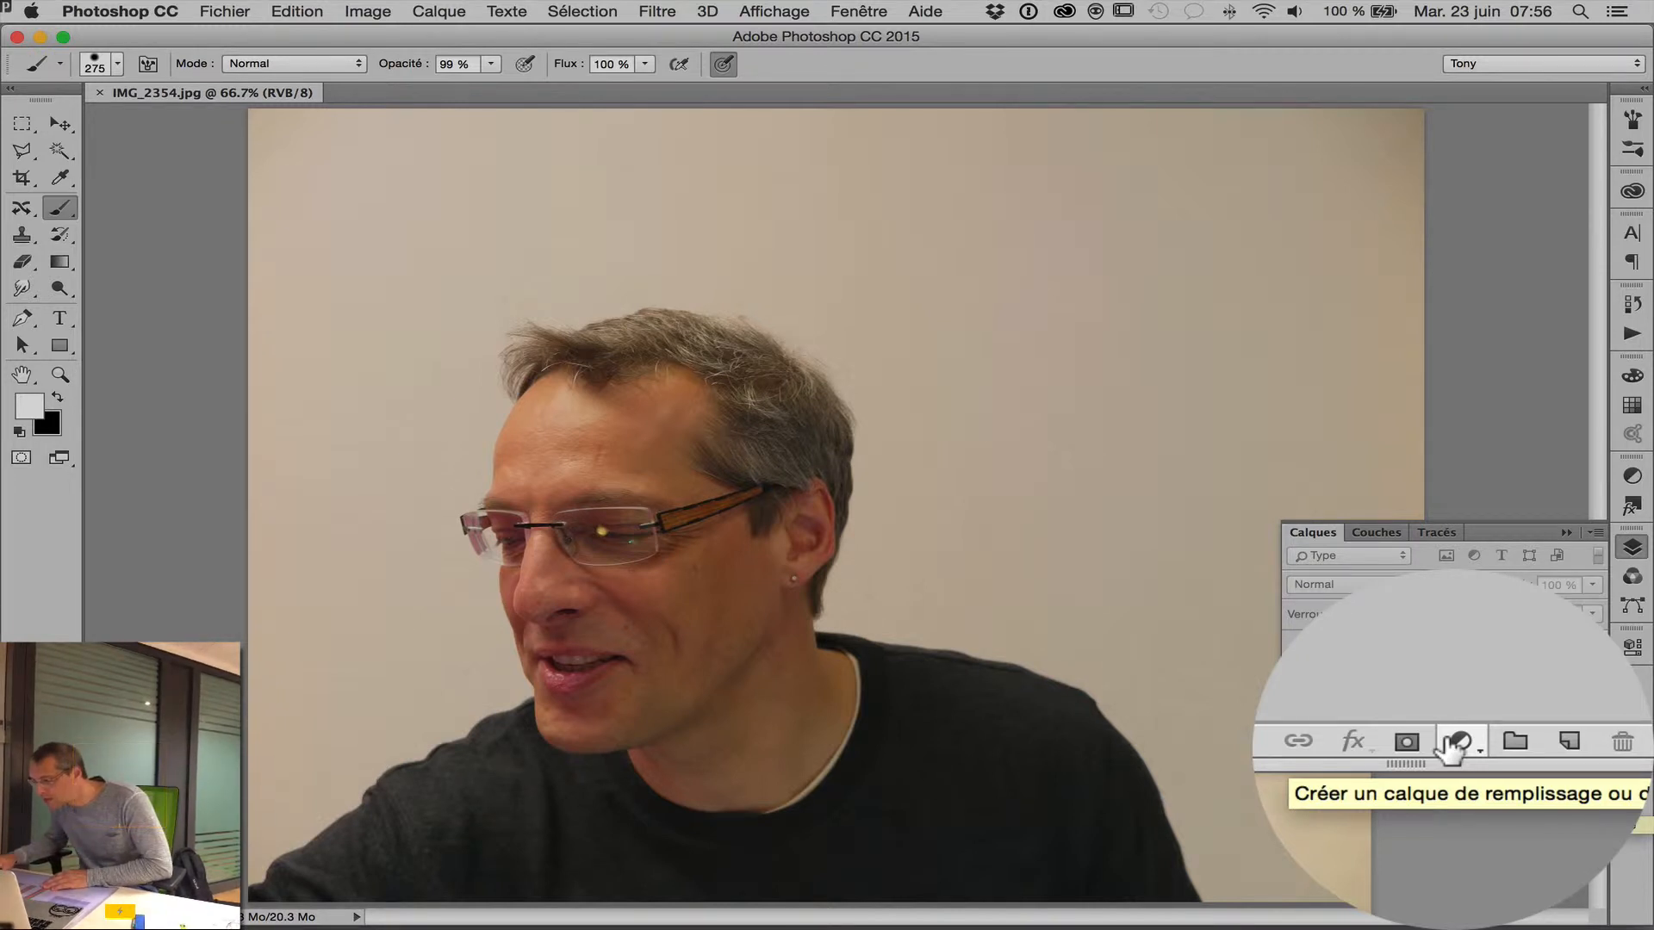
{"action": "left_click", "coordinate": [1451, 746]}
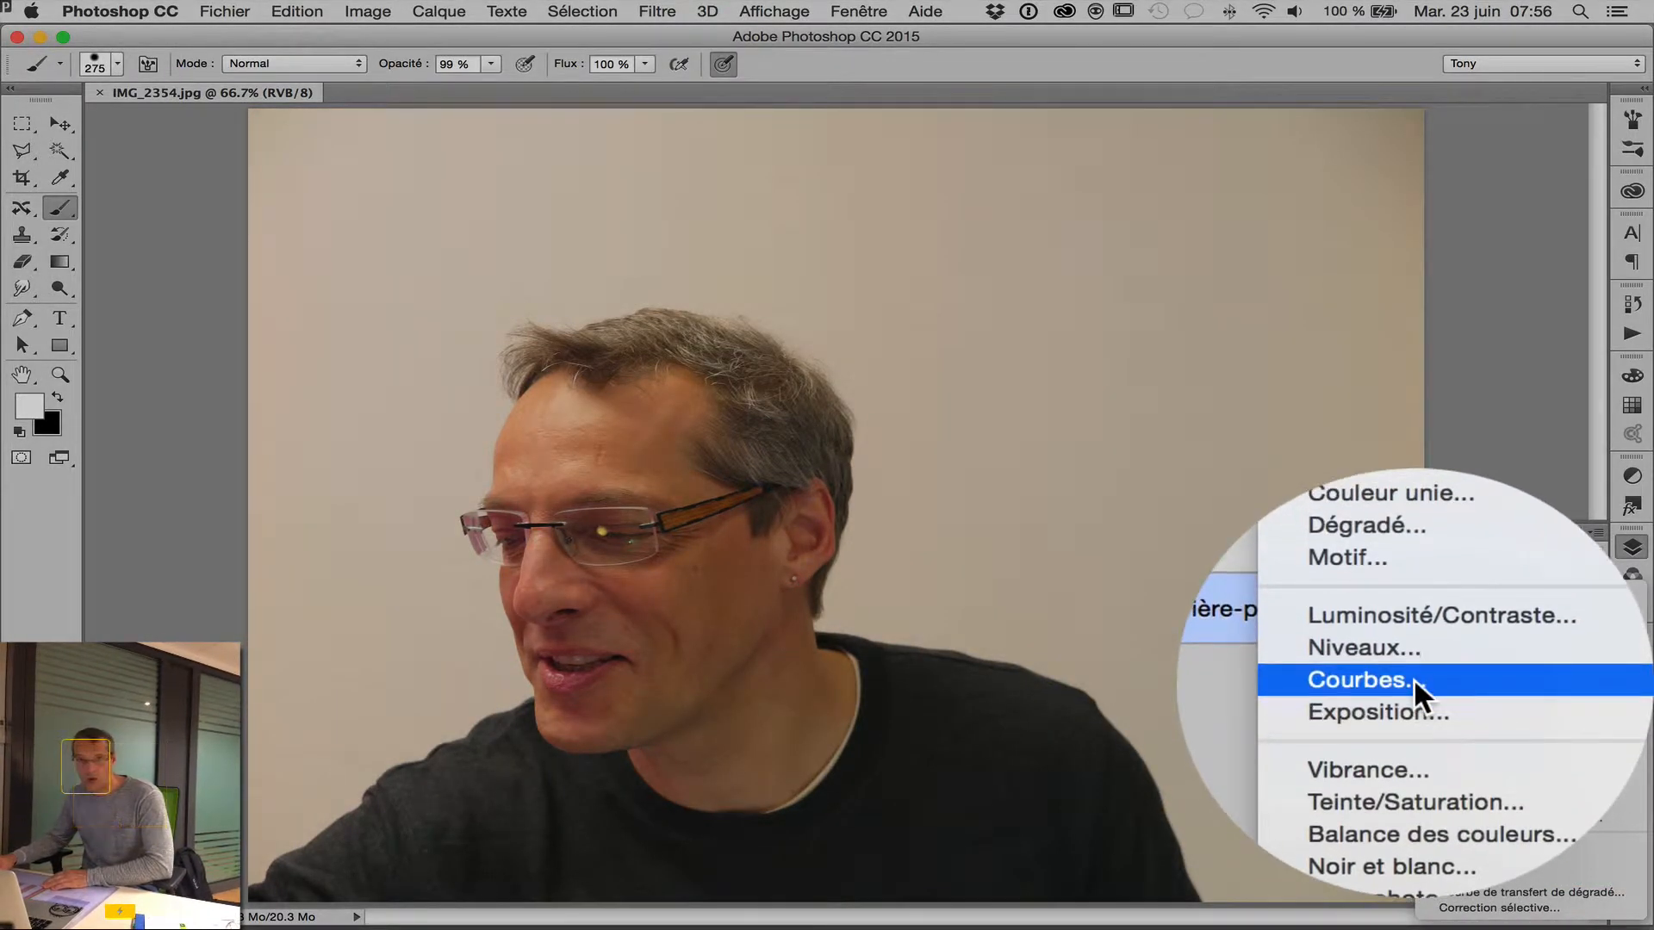
{"action": "left_click", "coordinate": [1413, 679]}
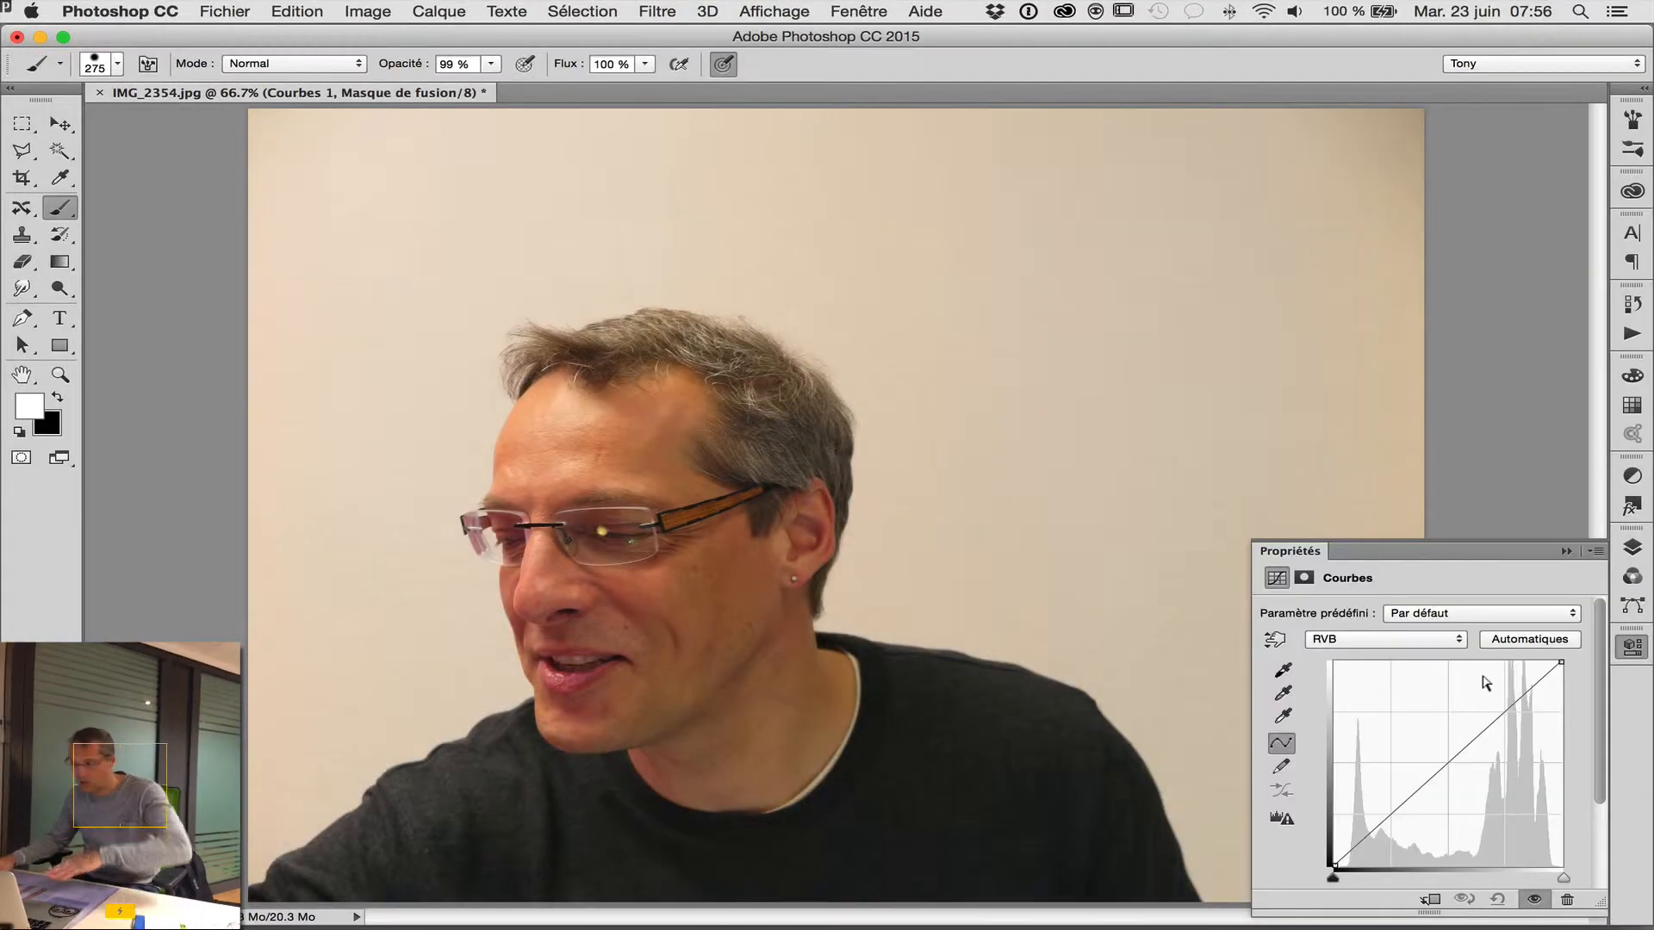
Set the white point of the Curves layer by sampling the beige wall beside the man's head.
{"action": "left_click", "coordinate": [1641, 551]}
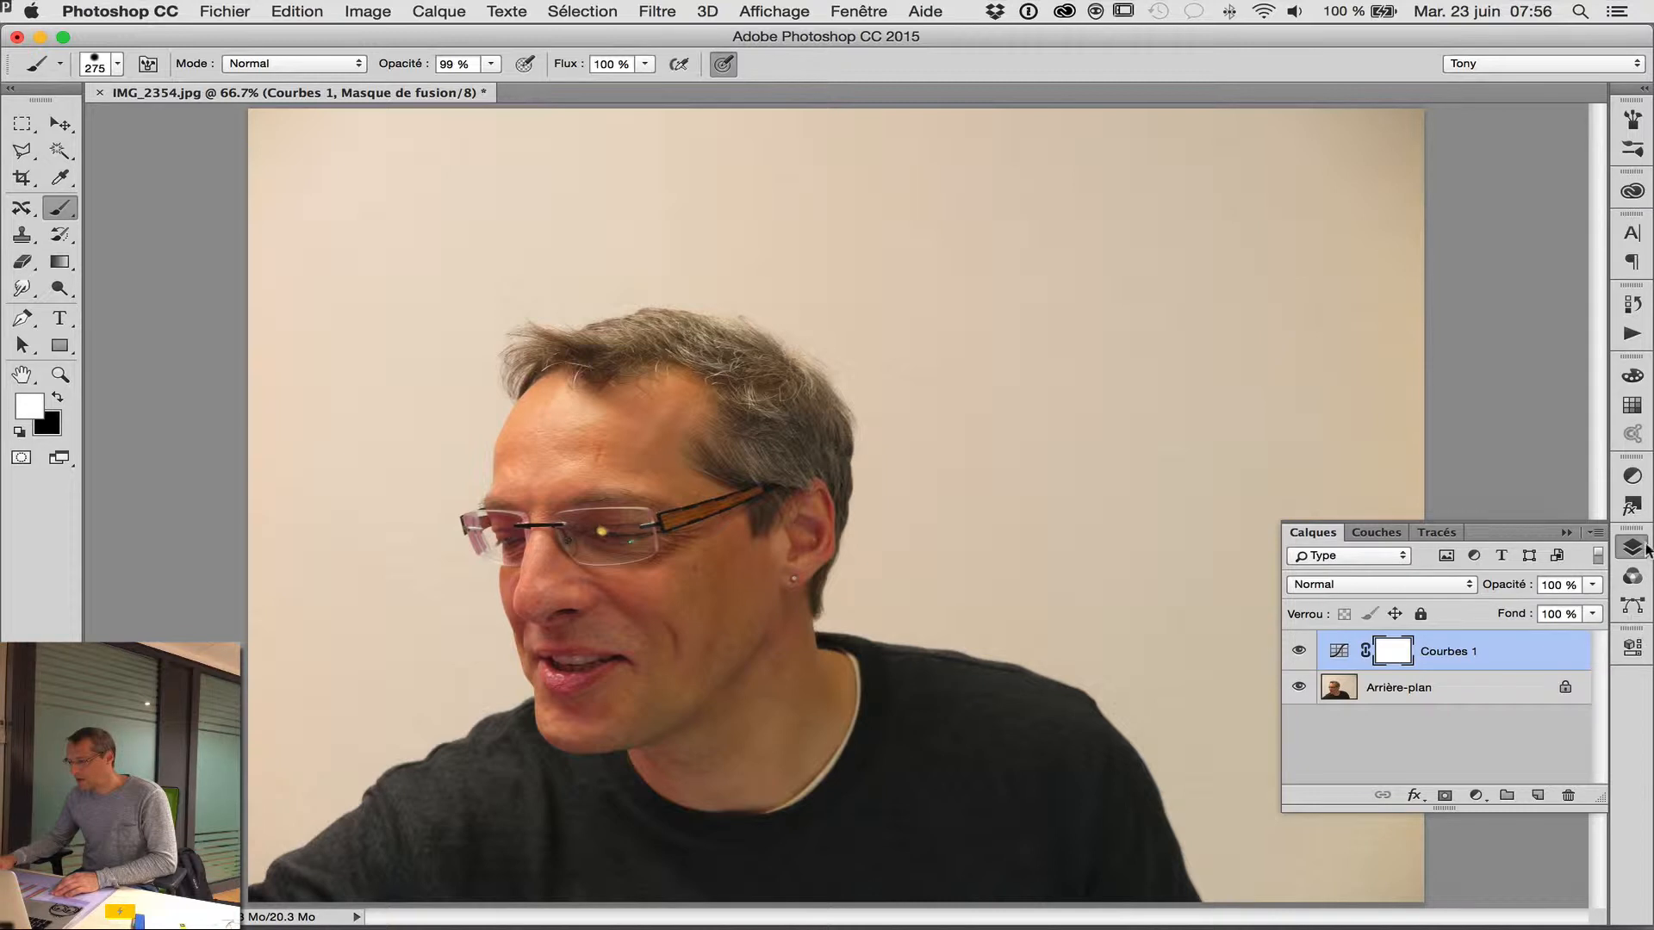
{"action": "double_click", "coordinate": [1336, 651]}
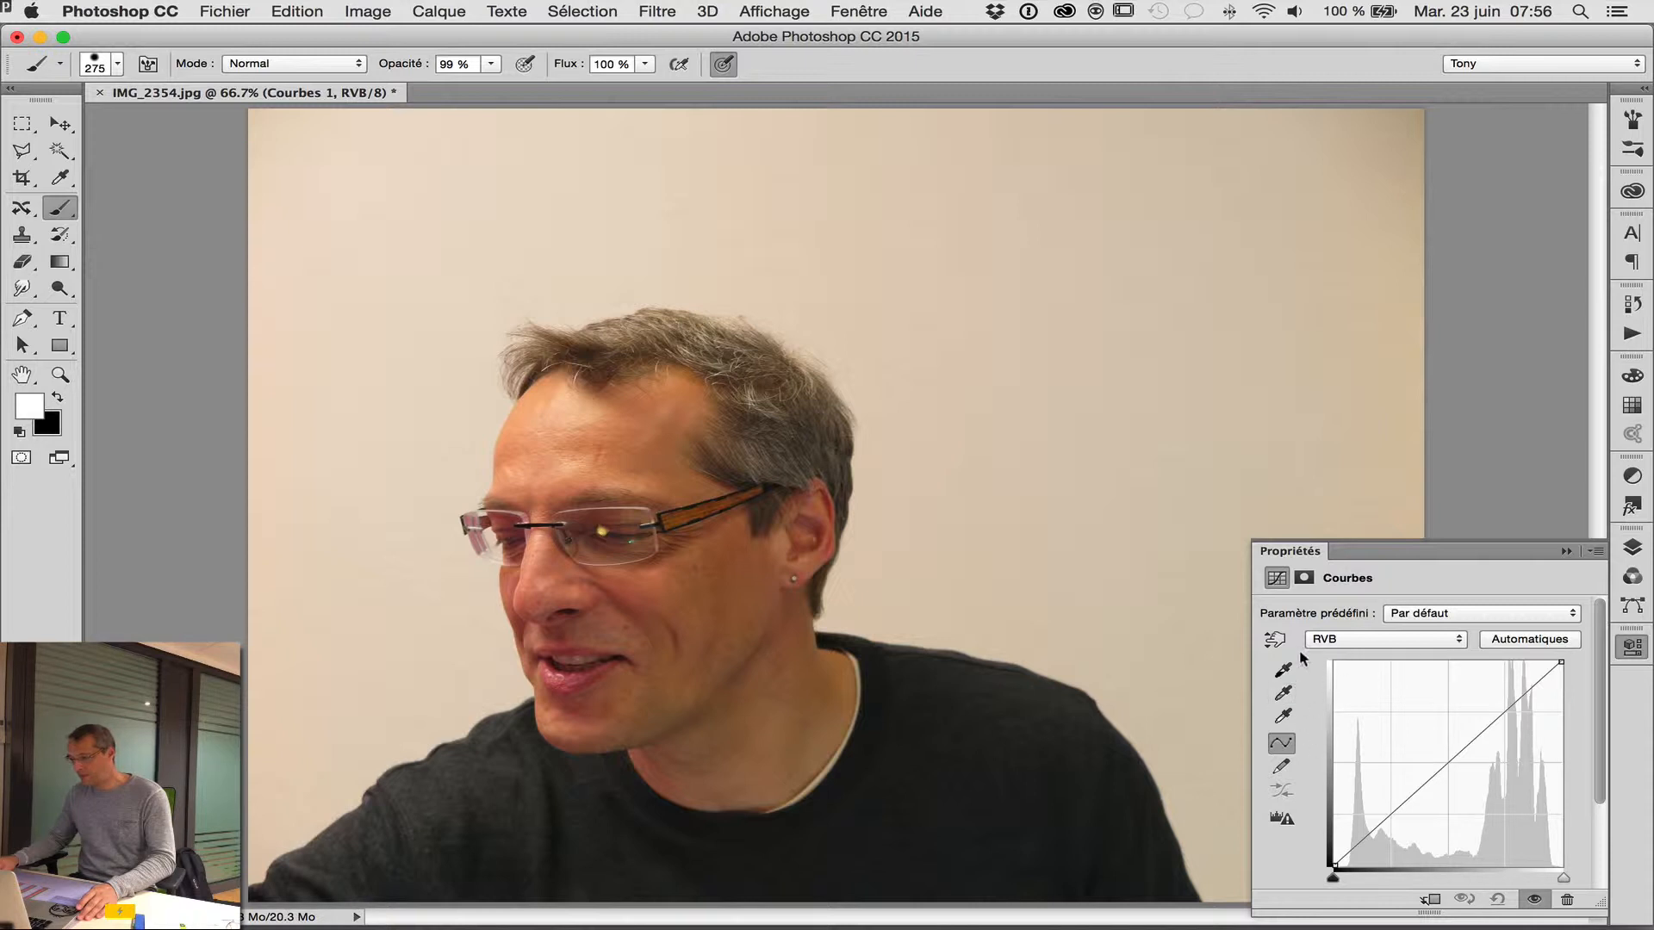
{"action": "left_click", "coordinate": [1284, 718]}
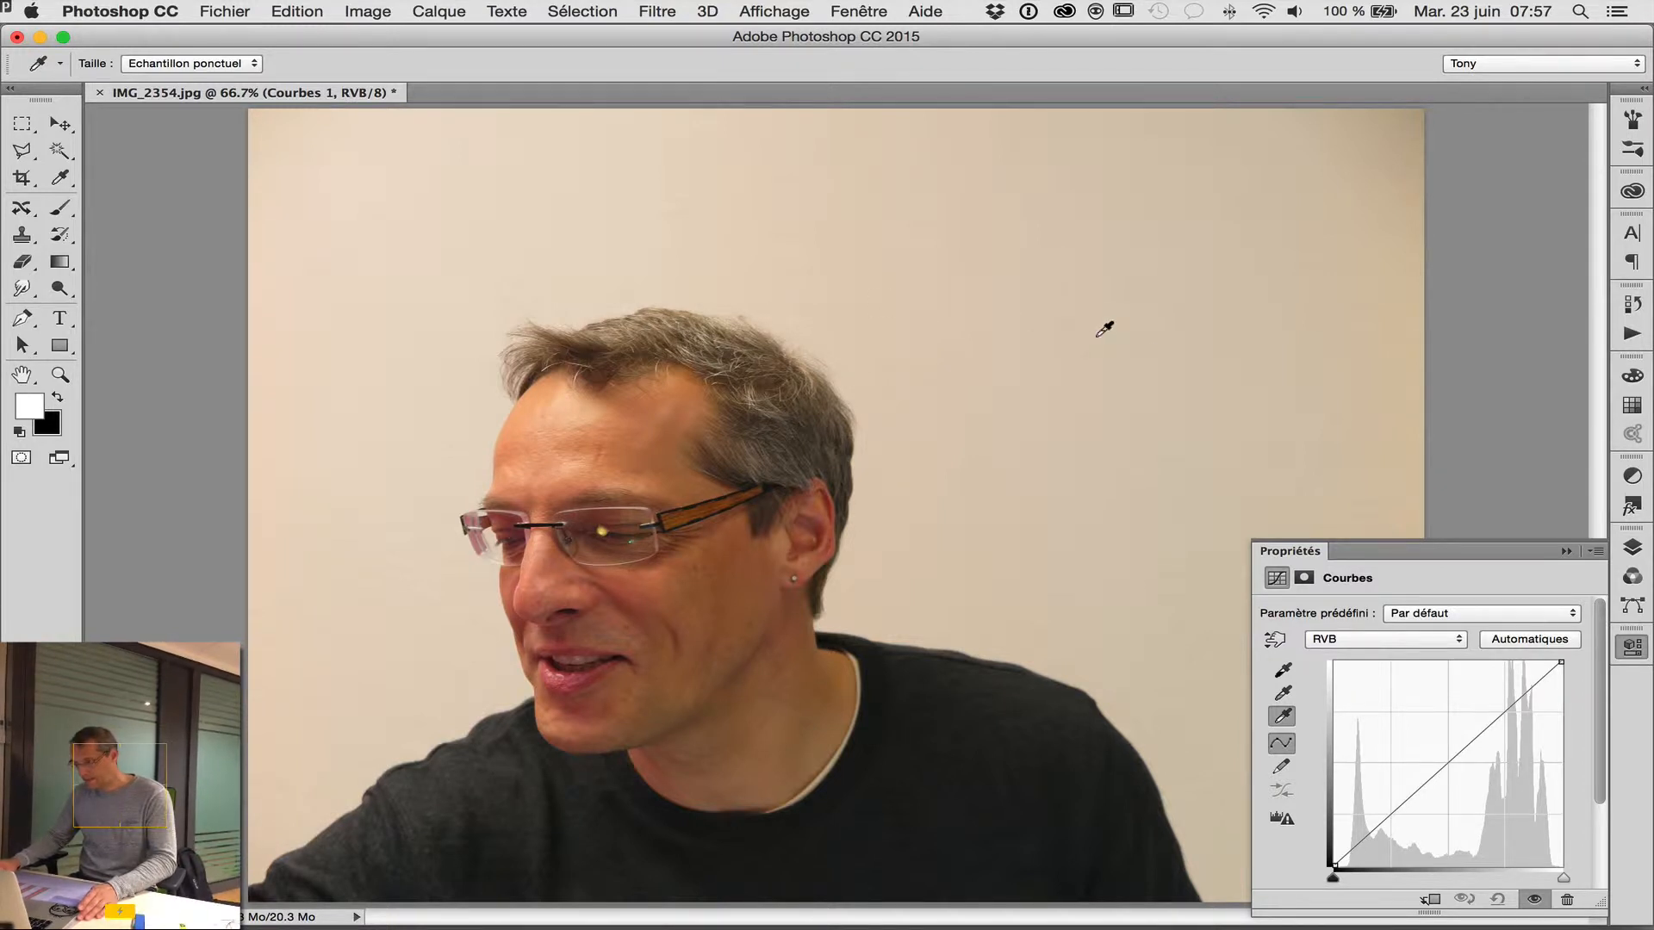
{"action": "left_click", "coordinate": [1021, 531]}
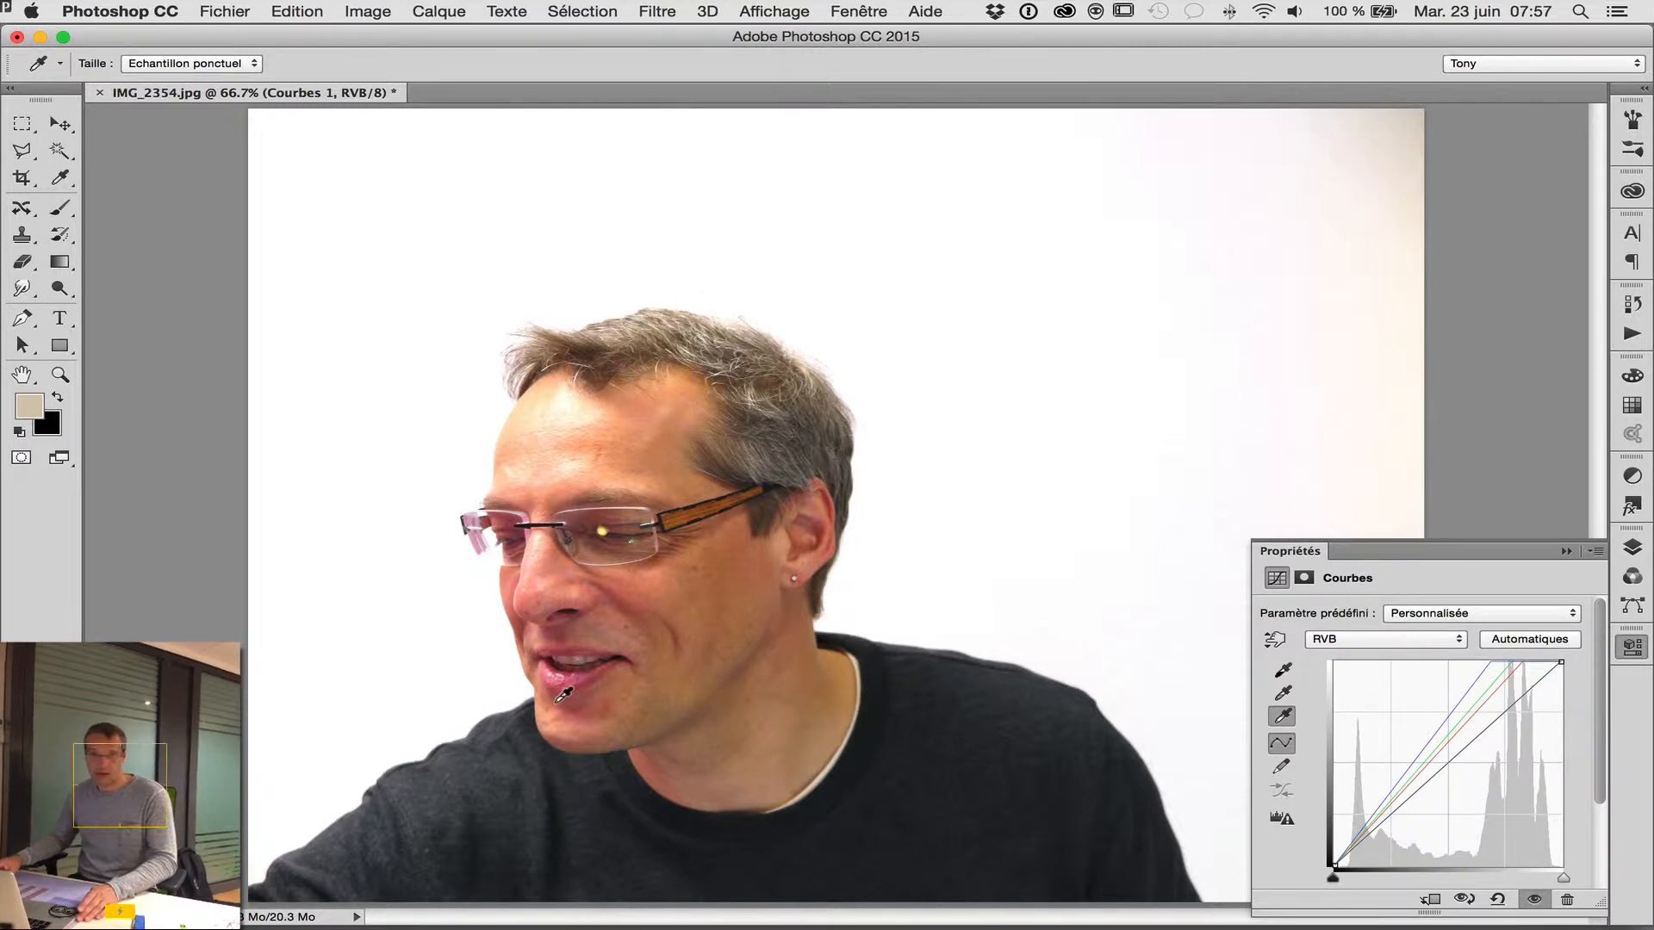
Target the Curves layer mask and set up a black 275 px Brush, adjusting its hardness for medium-soft edges.
{"action": "left_click", "coordinate": [1632, 548]}
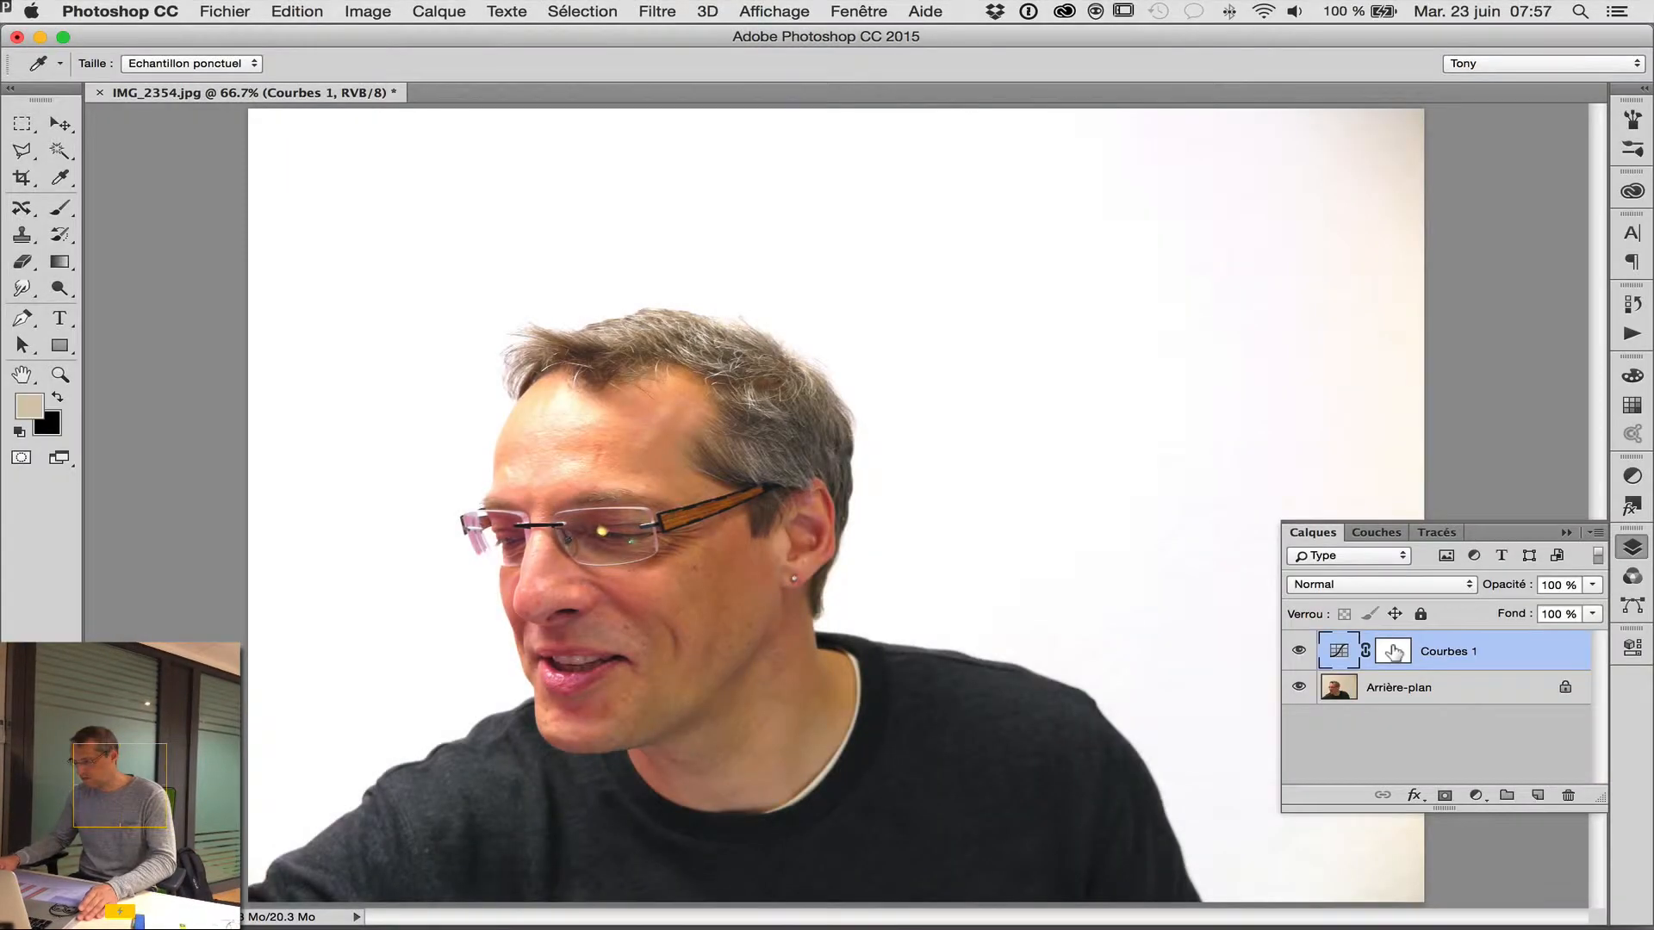
{"action": "left_click", "coordinate": [1392, 651]}
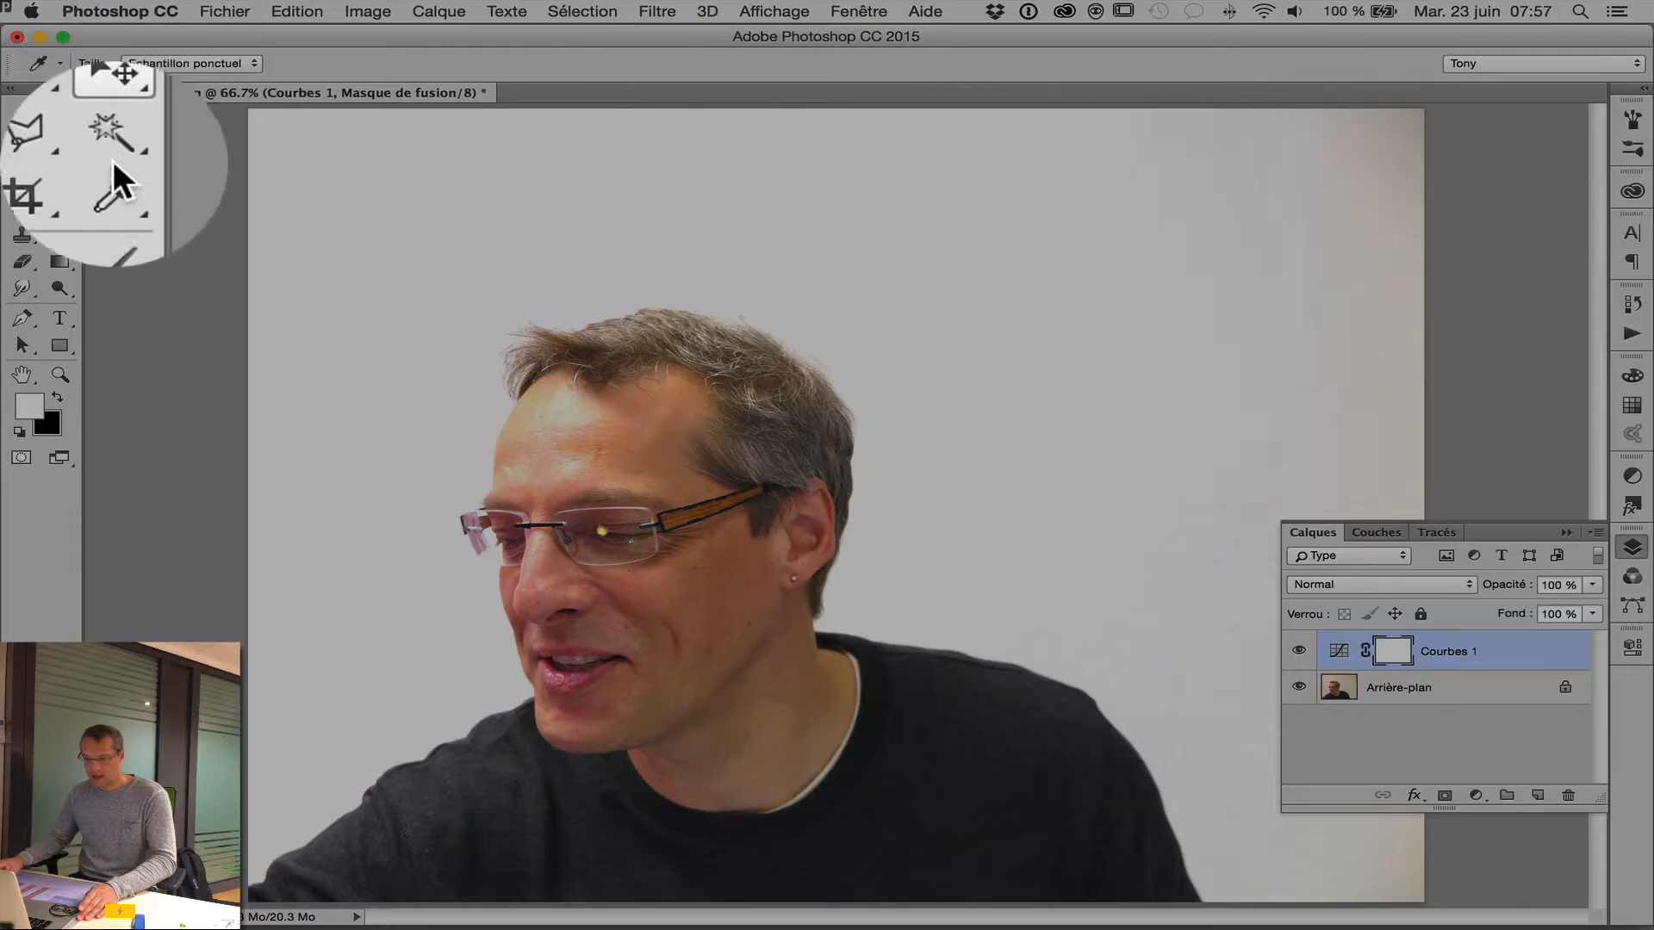
{"action": "left_click", "coordinate": [60, 208]}
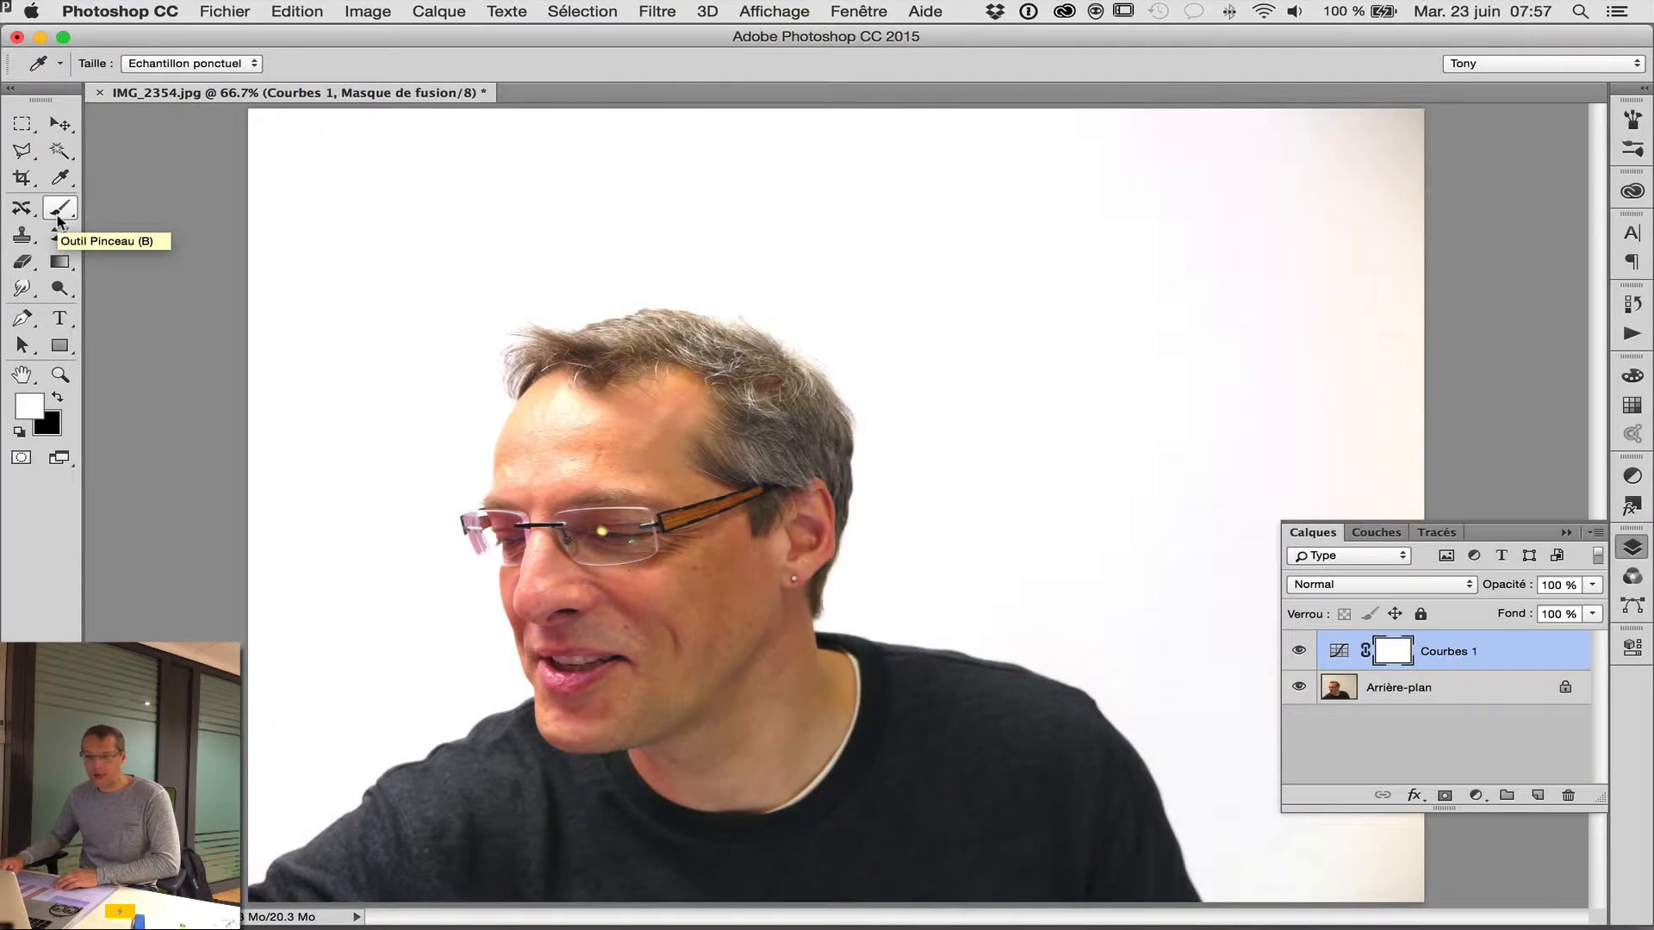
{"action": "left_click", "coordinate": [58, 210]}
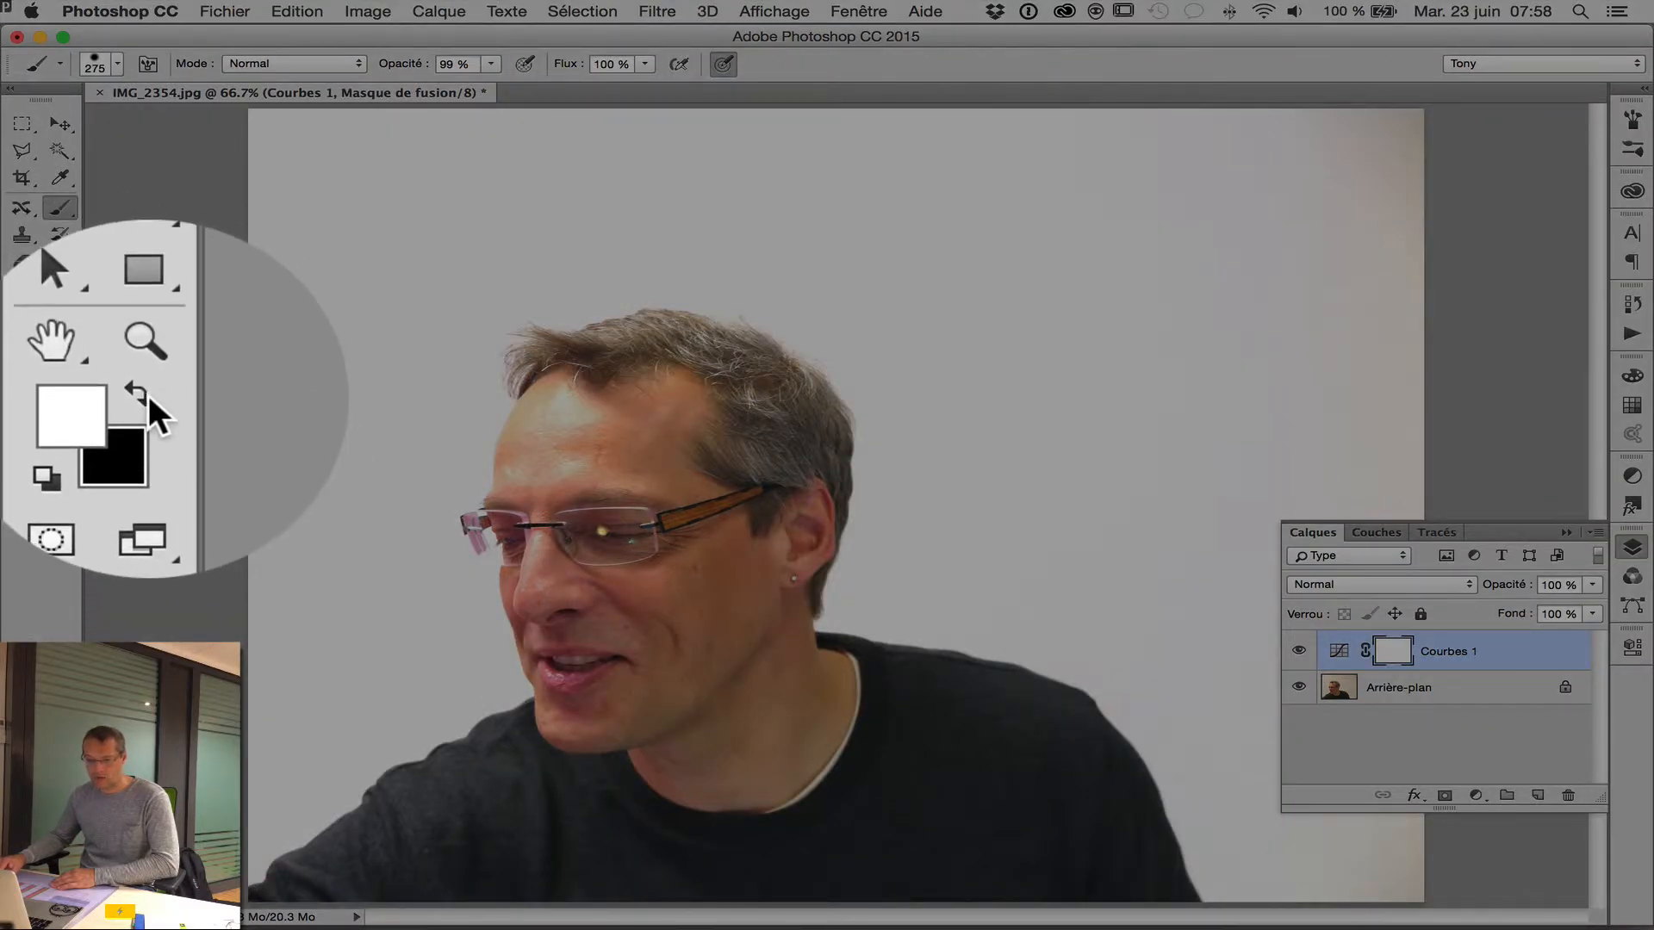
{"action": "left_click", "coordinate": [60, 400]}
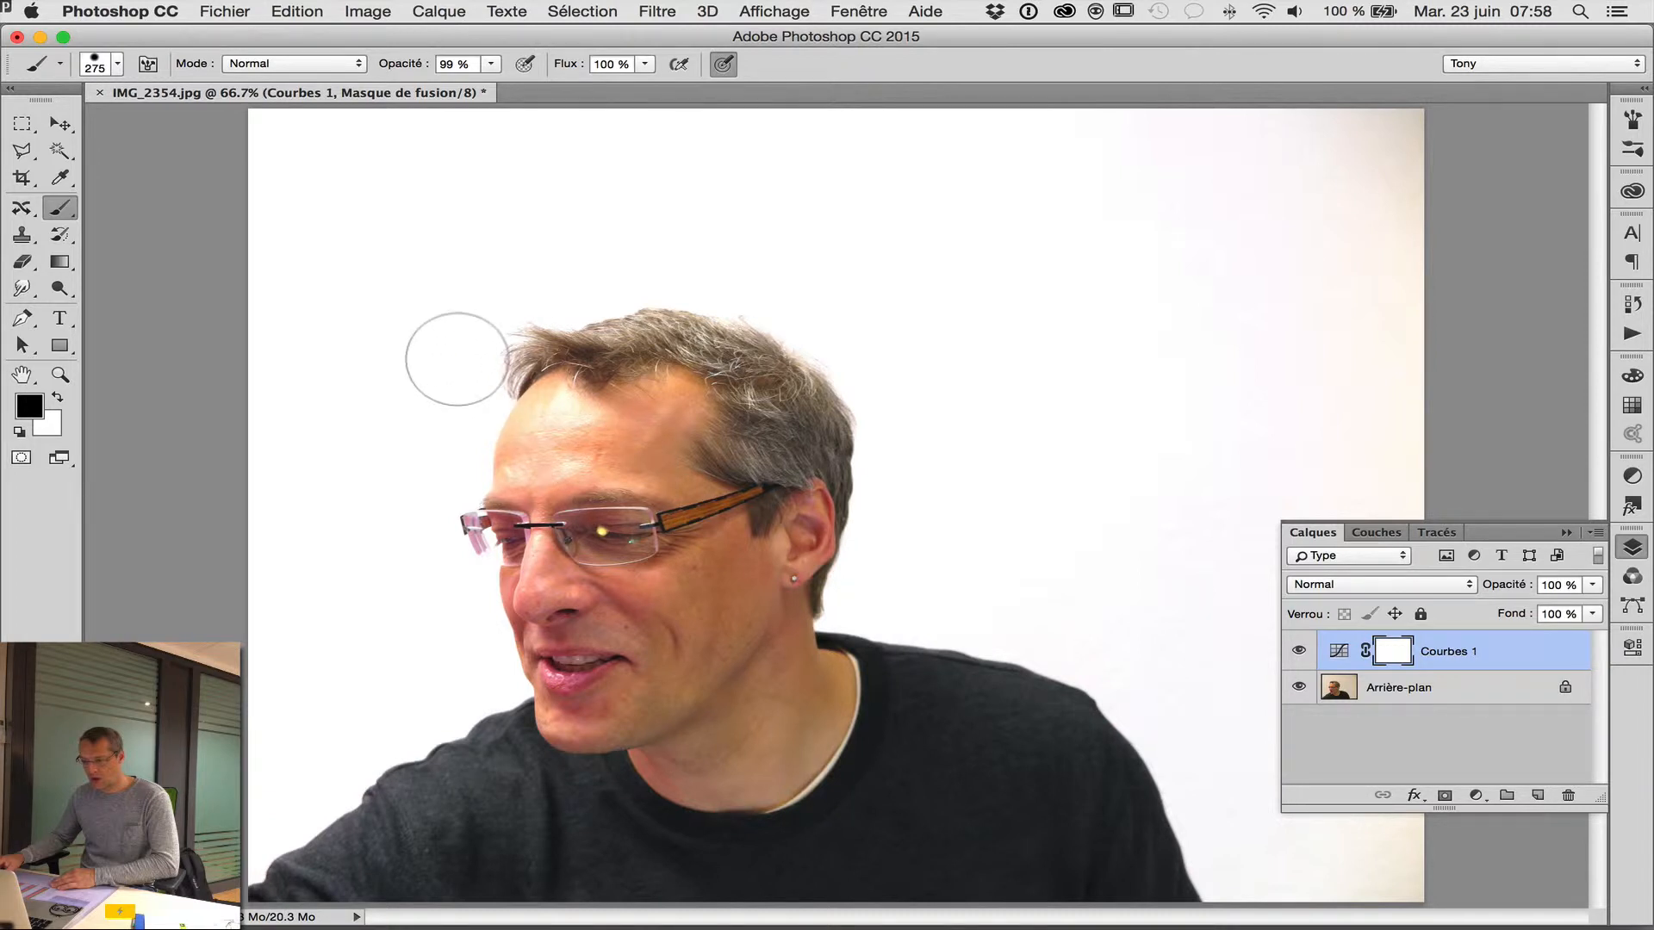
{"action": "right_click", "coordinate": [467, 352]}
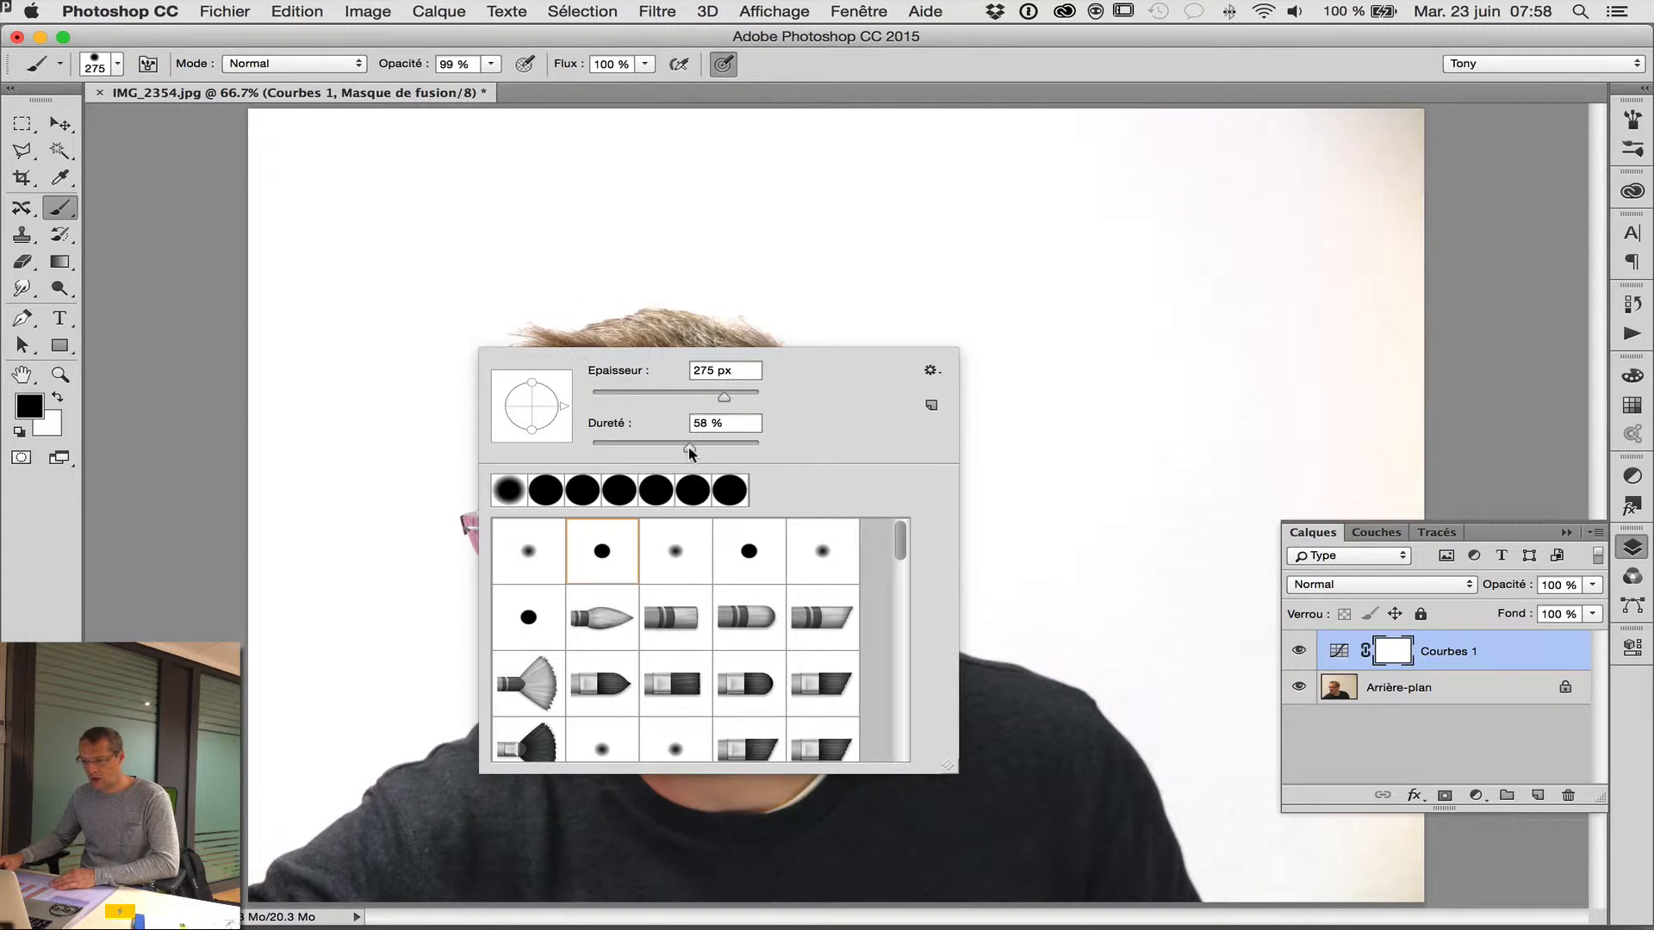
{"action": "left_click_drag", "start_coordinate": [689, 447], "coordinate": [680, 449]}
{"action": "key", "text": "Return"}
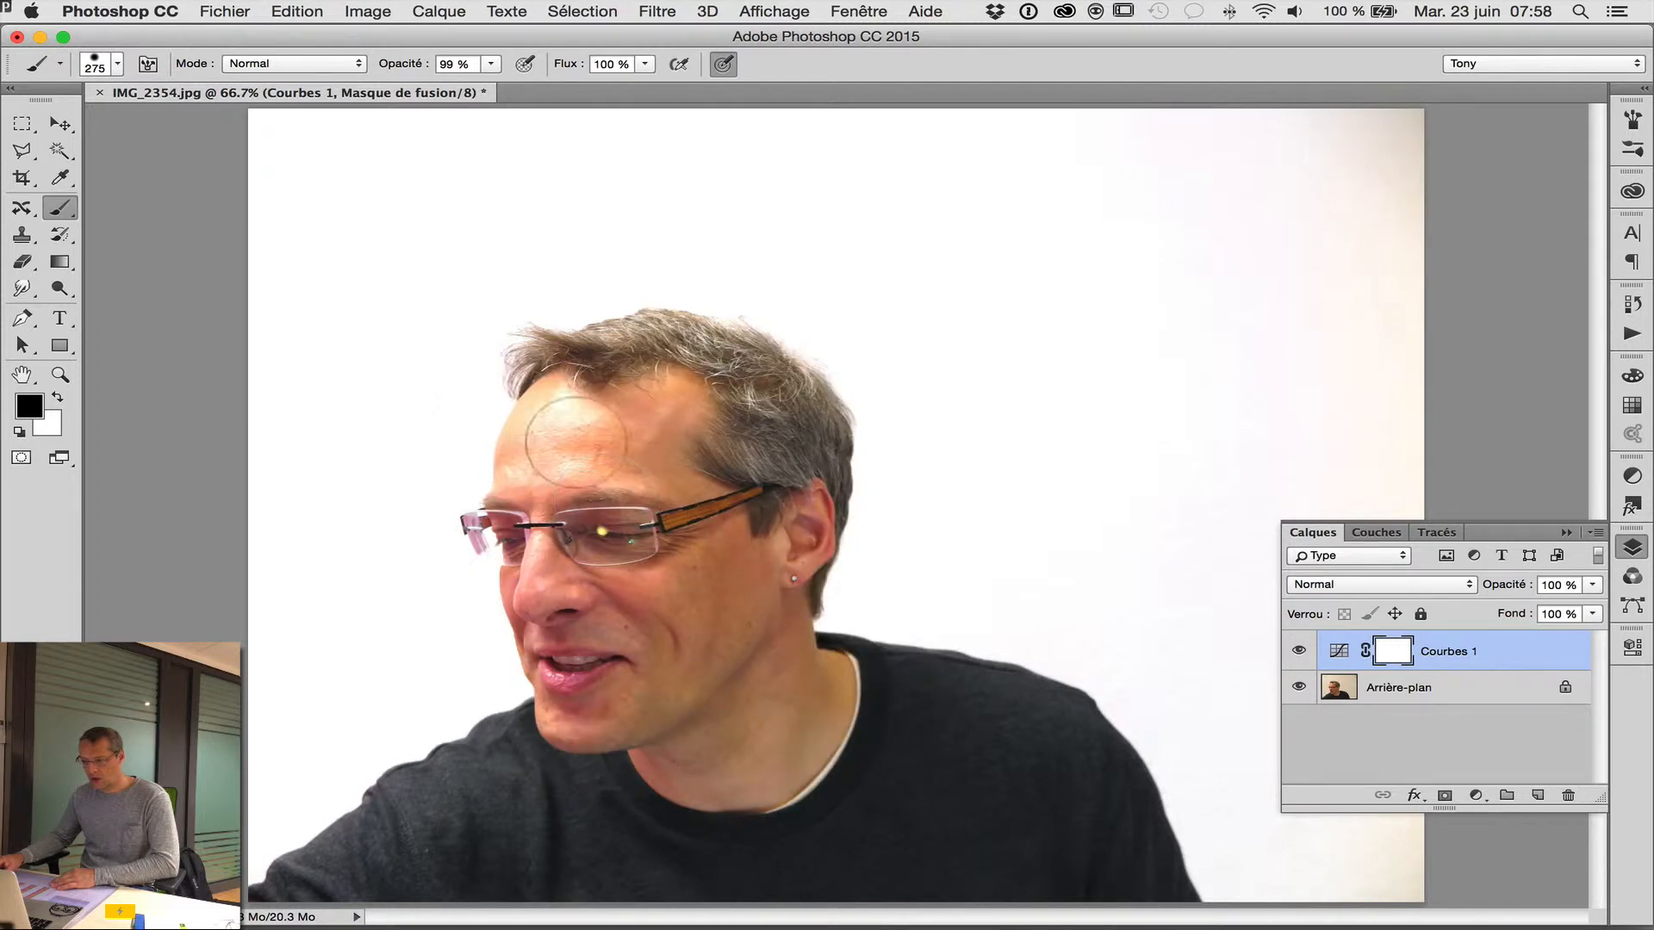
Paint black on the Curves mask over the man's face, neck and sweater, and switch the painting colour to white.
{"action": "mouse_move", "coordinate": [647, 403]}
{"action": "left_mouse_down"}
{"action": "mouse_move", "coordinate": [625, 391]}
{"action": "mouse_move", "coordinate": [584, 408]}
{"action": "mouse_move", "coordinate": [561, 445]}
{"action": "mouse_move", "coordinate": [558, 524]}
{"action": "mouse_move", "coordinate": [681, 430]}
{"action": "mouse_move", "coordinate": [714, 473]}
{"action": "mouse_move", "coordinate": [698, 551]}
{"action": "mouse_move", "coordinate": [740, 413]}
{"action": "mouse_move", "coordinate": [730, 495]}
{"action": "mouse_move", "coordinate": [607, 573]}
{"action": "mouse_move", "coordinate": [688, 576]}
{"action": "left_mouse_up"}
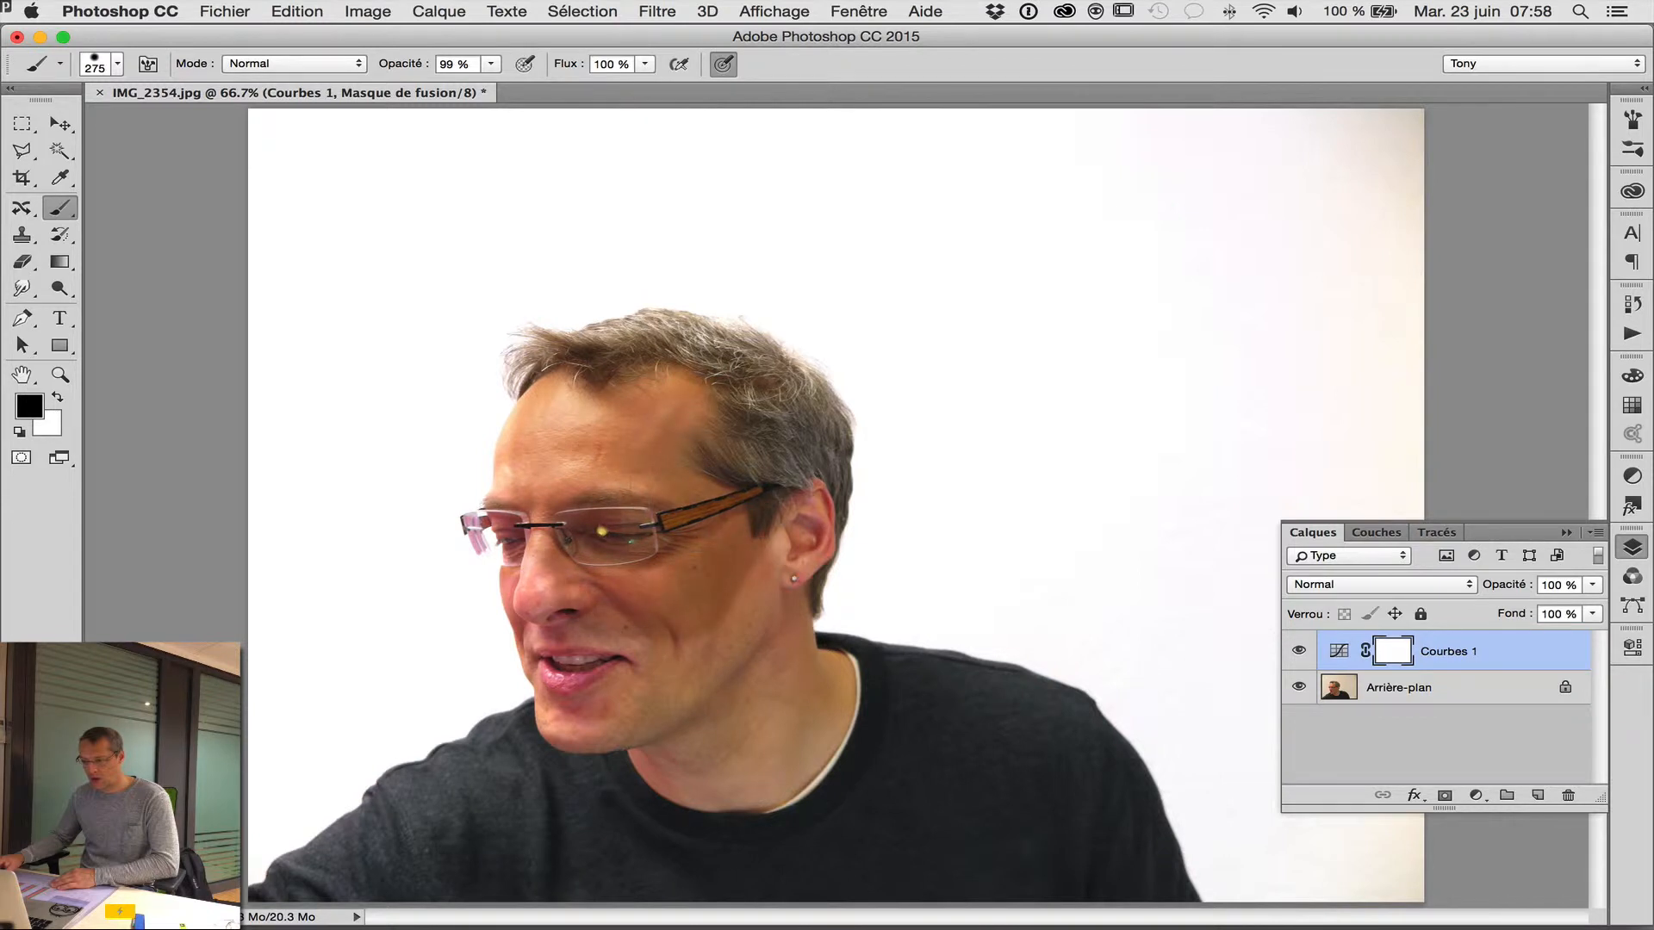
{"action": "mouse_move", "coordinate": [607, 445]}
{"action": "left_mouse_down"}
{"action": "mouse_move", "coordinate": [542, 472]}
{"action": "mouse_move", "coordinate": [546, 555]}
{"action": "mouse_move", "coordinate": [603, 715]}
{"action": "mouse_move", "coordinate": [732, 629]}
{"action": "mouse_move", "coordinate": [796, 483]}
{"action": "mouse_move", "coordinate": [788, 642]}
{"action": "mouse_move", "coordinate": [602, 826]}
{"action": "mouse_move", "coordinate": [775, 758]}
{"action": "mouse_move", "coordinate": [814, 680]}
{"action": "mouse_move", "coordinate": [799, 681]}
{"action": "mouse_move", "coordinate": [862, 737]}
{"action": "left_mouse_up"}
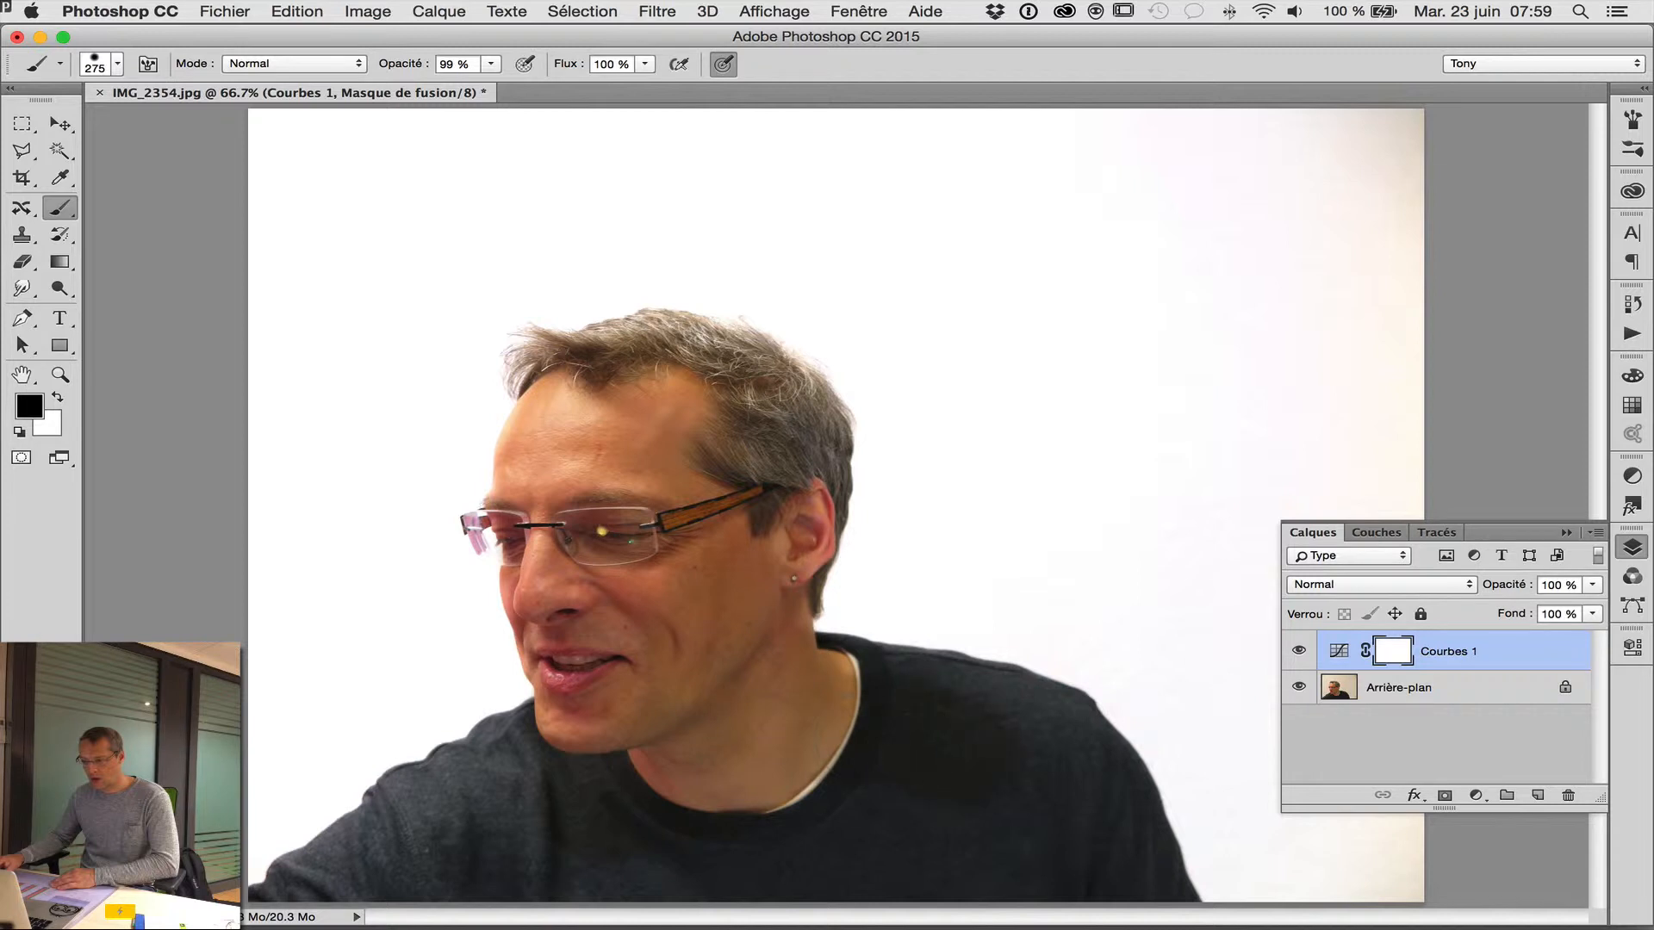
{"action": "mouse_move", "coordinate": [616, 823]}
{"action": "left_mouse_down"}
{"action": "mouse_move", "coordinate": [422, 844]}
{"action": "mouse_move", "coordinate": [414, 827]}
{"action": "mouse_move", "coordinate": [517, 801]}
{"action": "mouse_move", "coordinate": [435, 840]}
{"action": "left_mouse_up"}
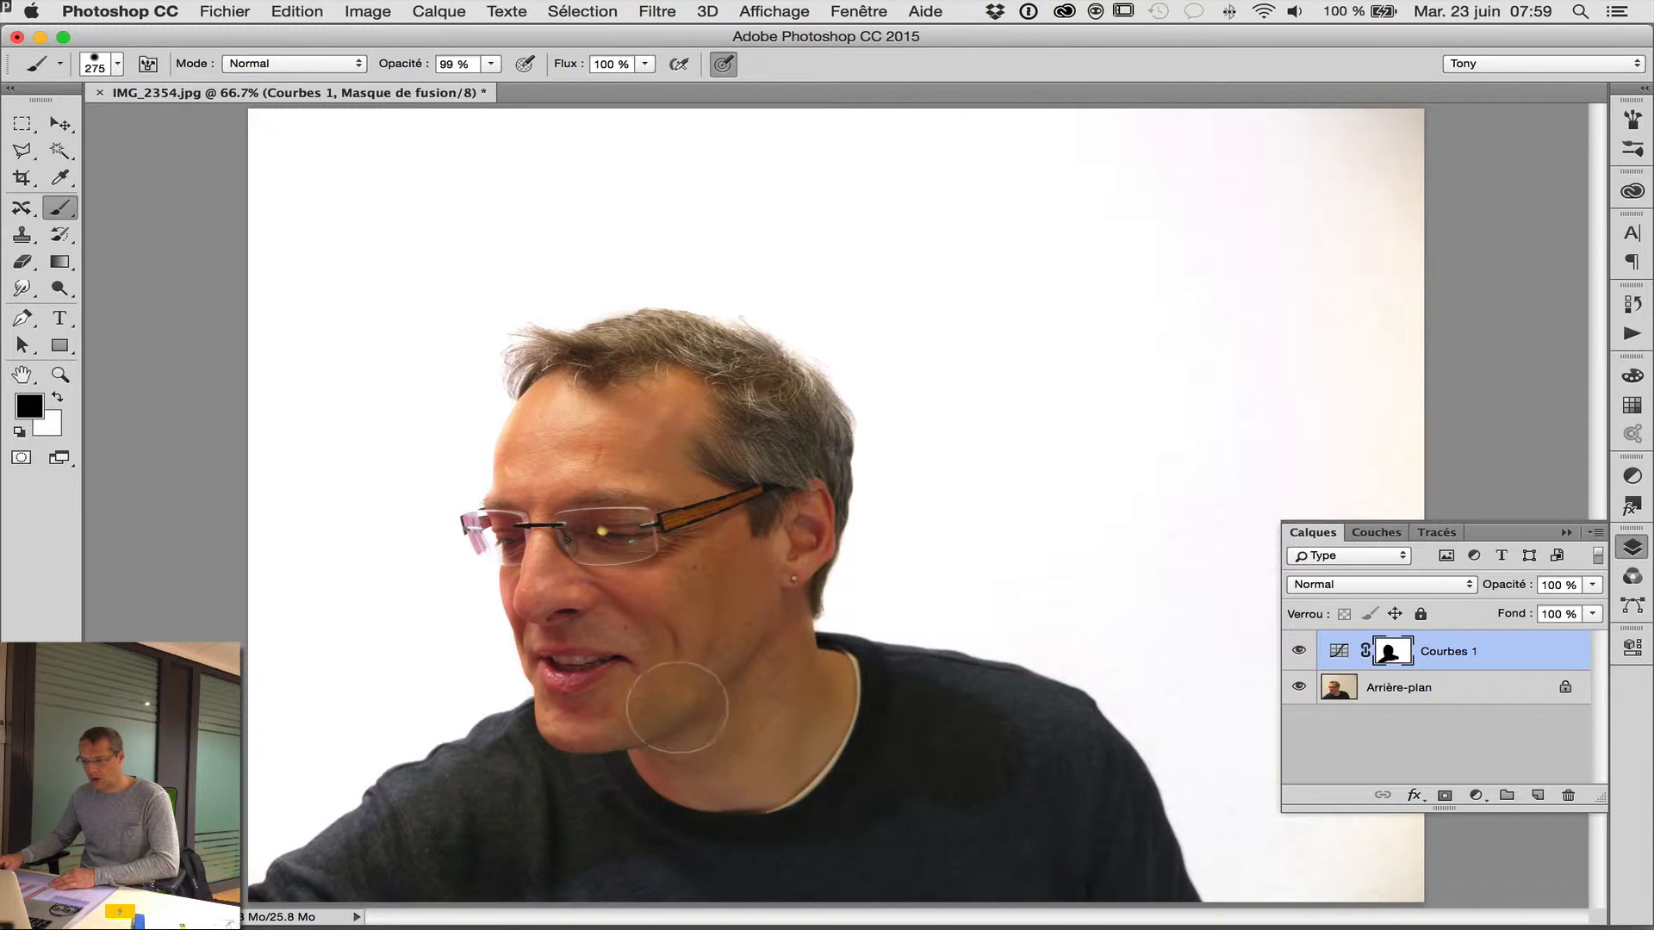
{"action": "mouse_move", "coordinate": [1016, 727]}
{"action": "left_mouse_down"}
{"action": "mouse_move", "coordinate": [1063, 772]}
{"action": "mouse_move", "coordinate": [1072, 828]}
{"action": "mouse_move", "coordinate": [1050, 760]}
{"action": "left_mouse_up"}
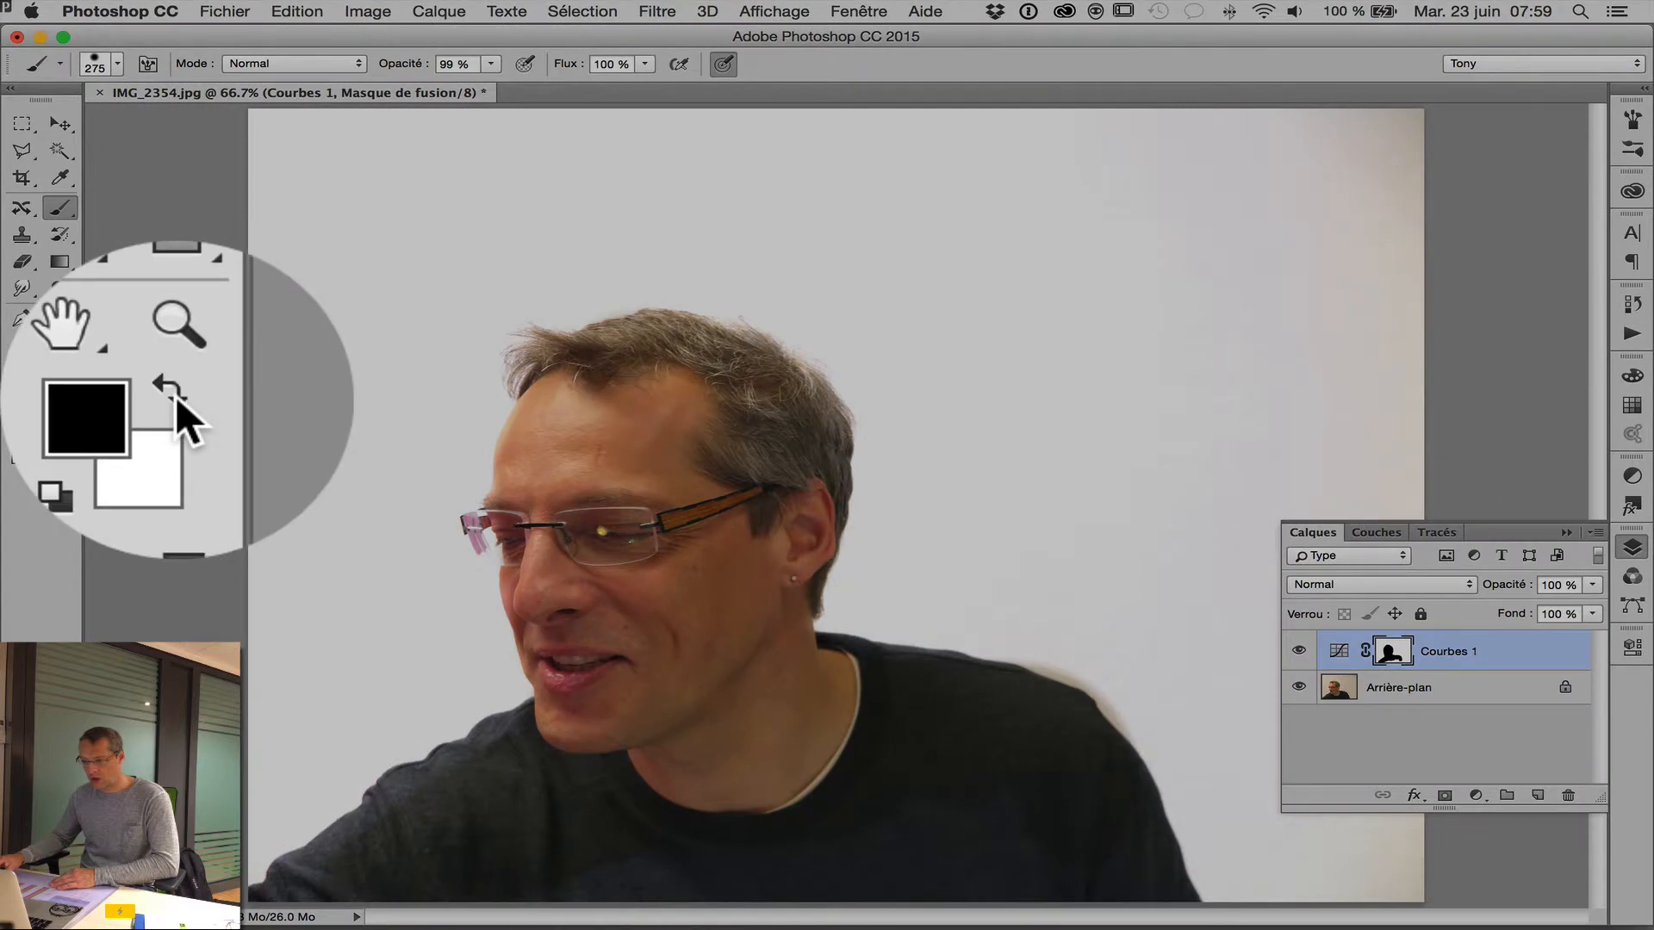
{"action": "left_click", "coordinate": [57, 397]}
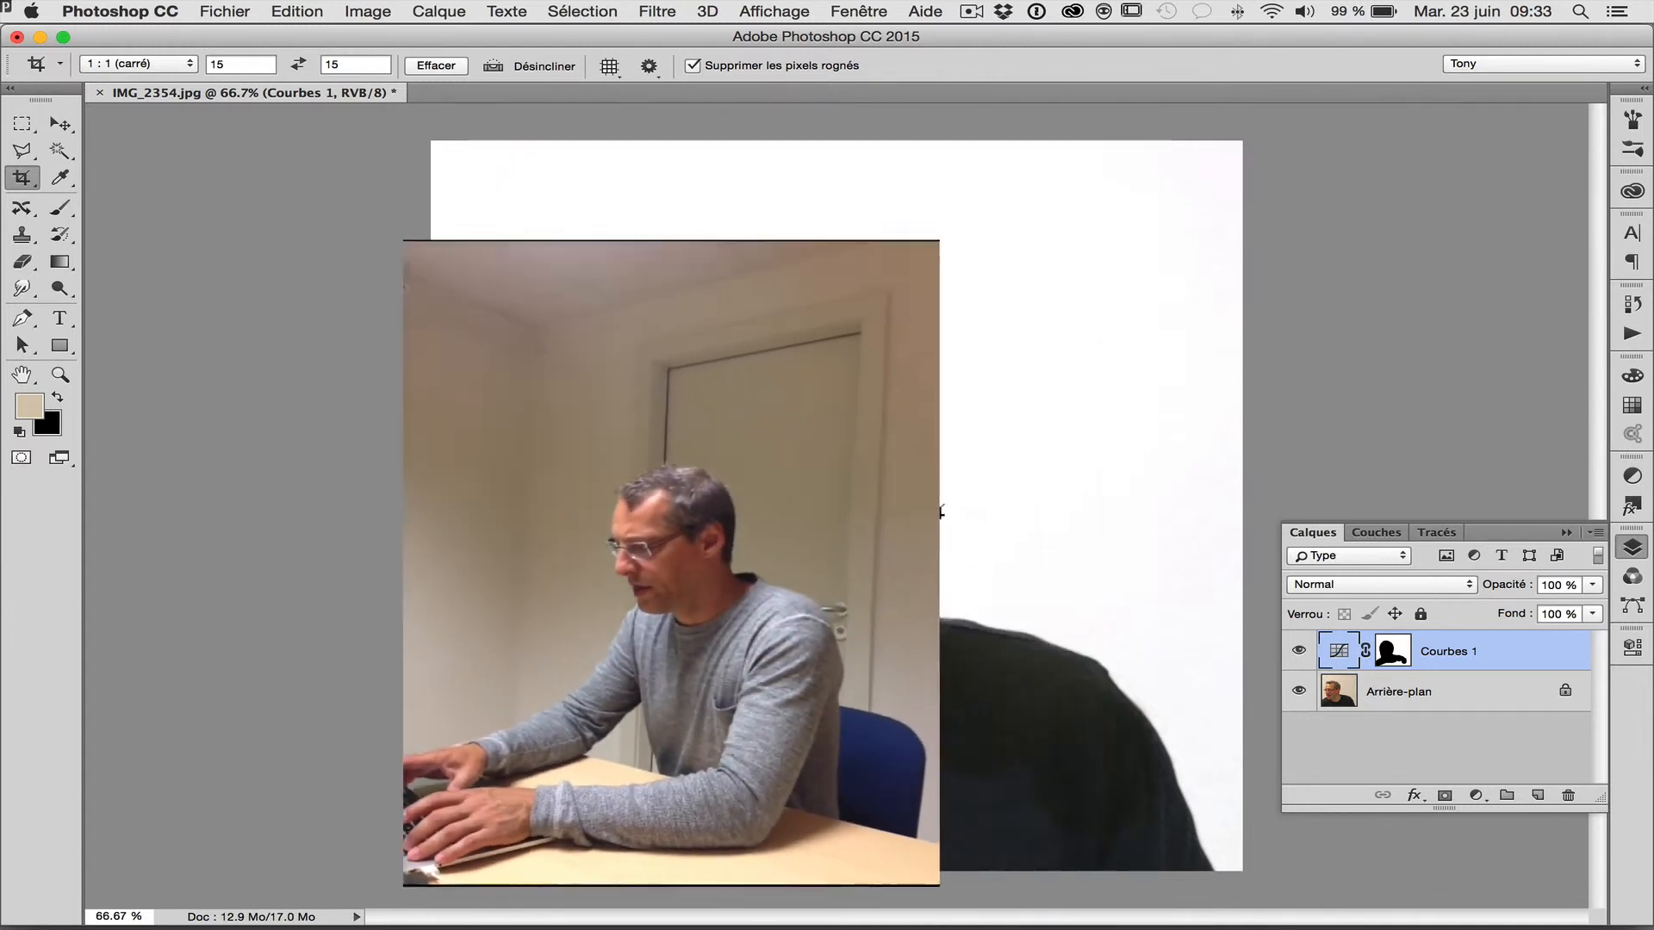
Undo the existing crop and set the square crop's width and height to 15 cm each.
{"action": "key", "text": "super"}
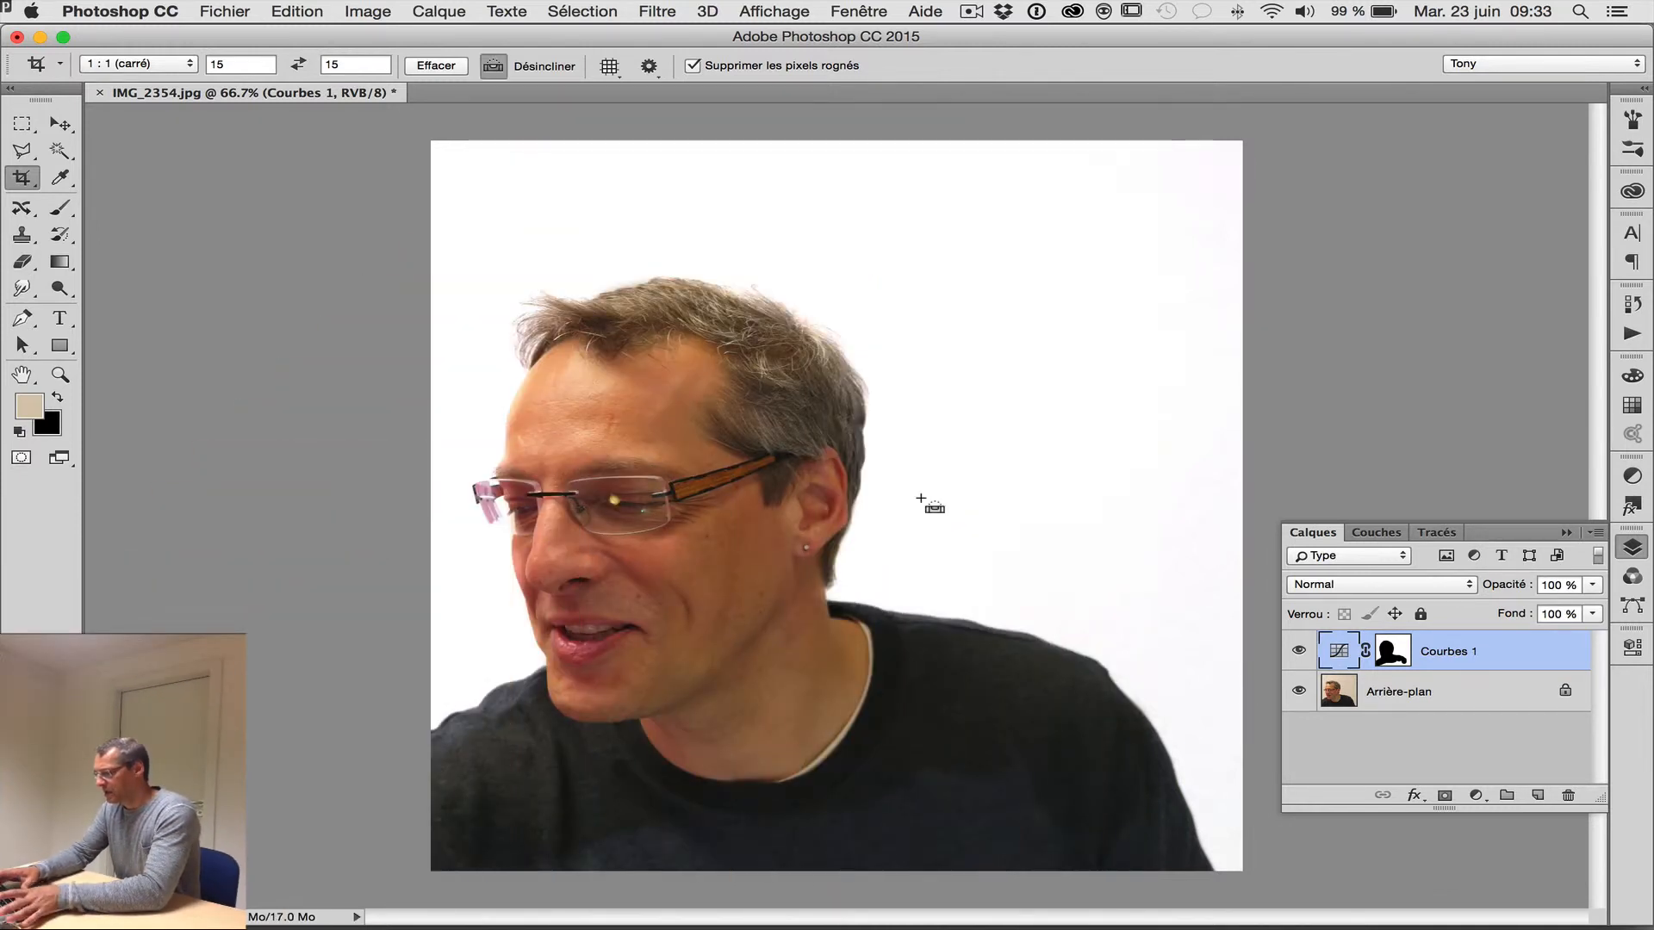
{"action": "key", "text": "super+z"}
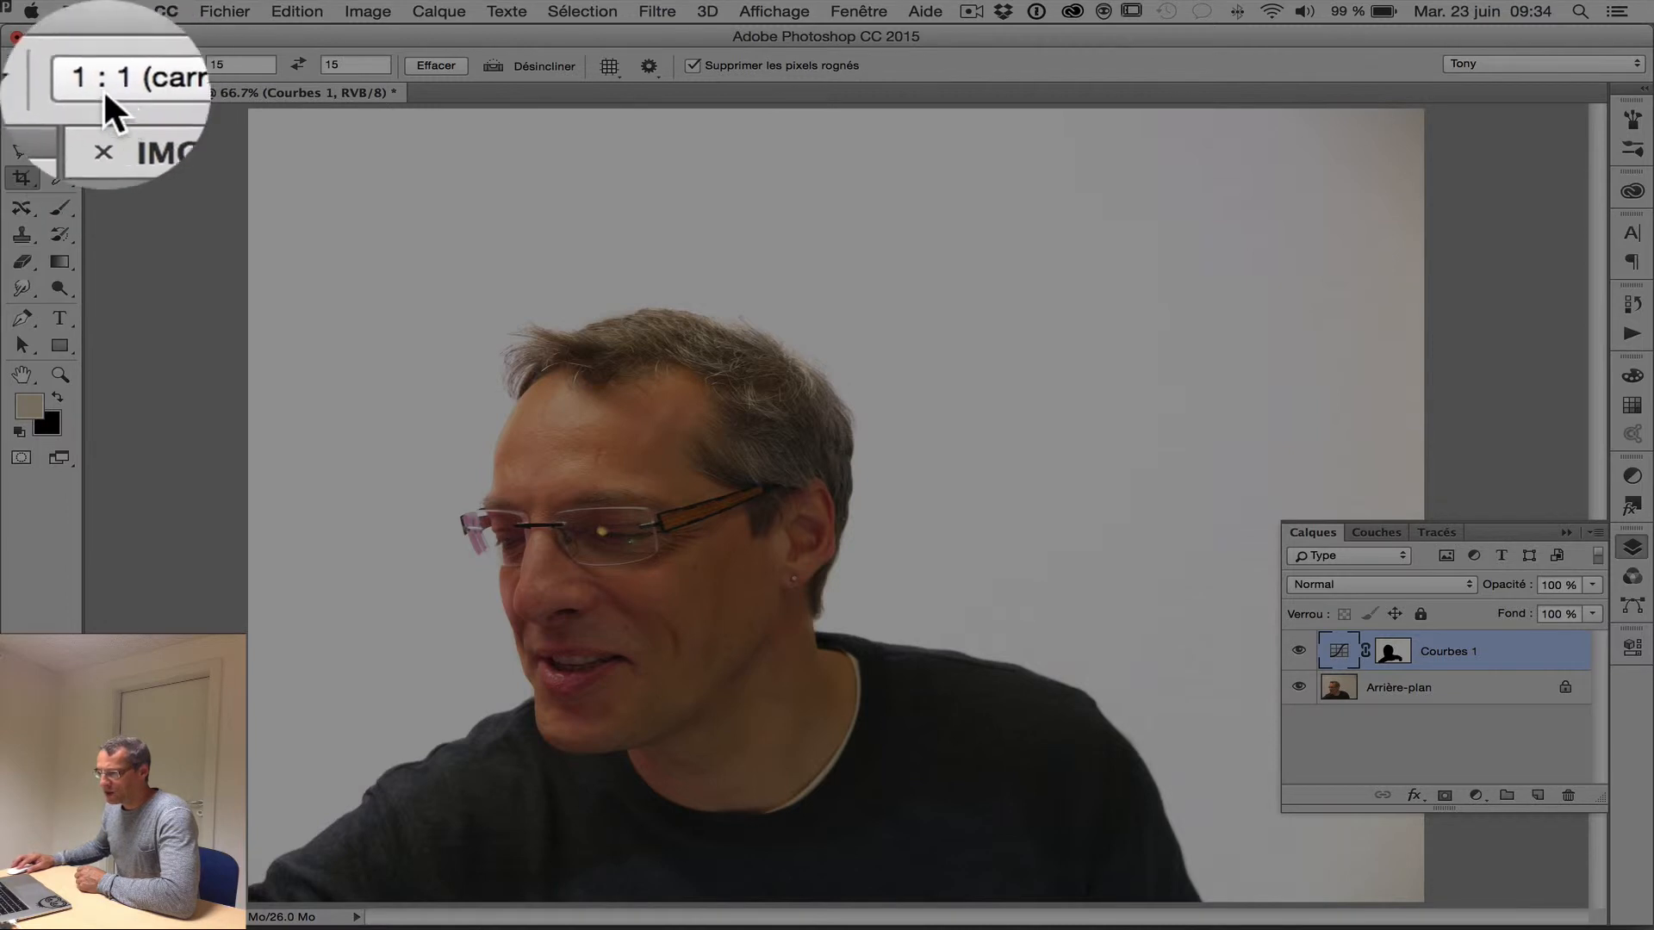
{"action": "double_click", "coordinate": [234, 86]}
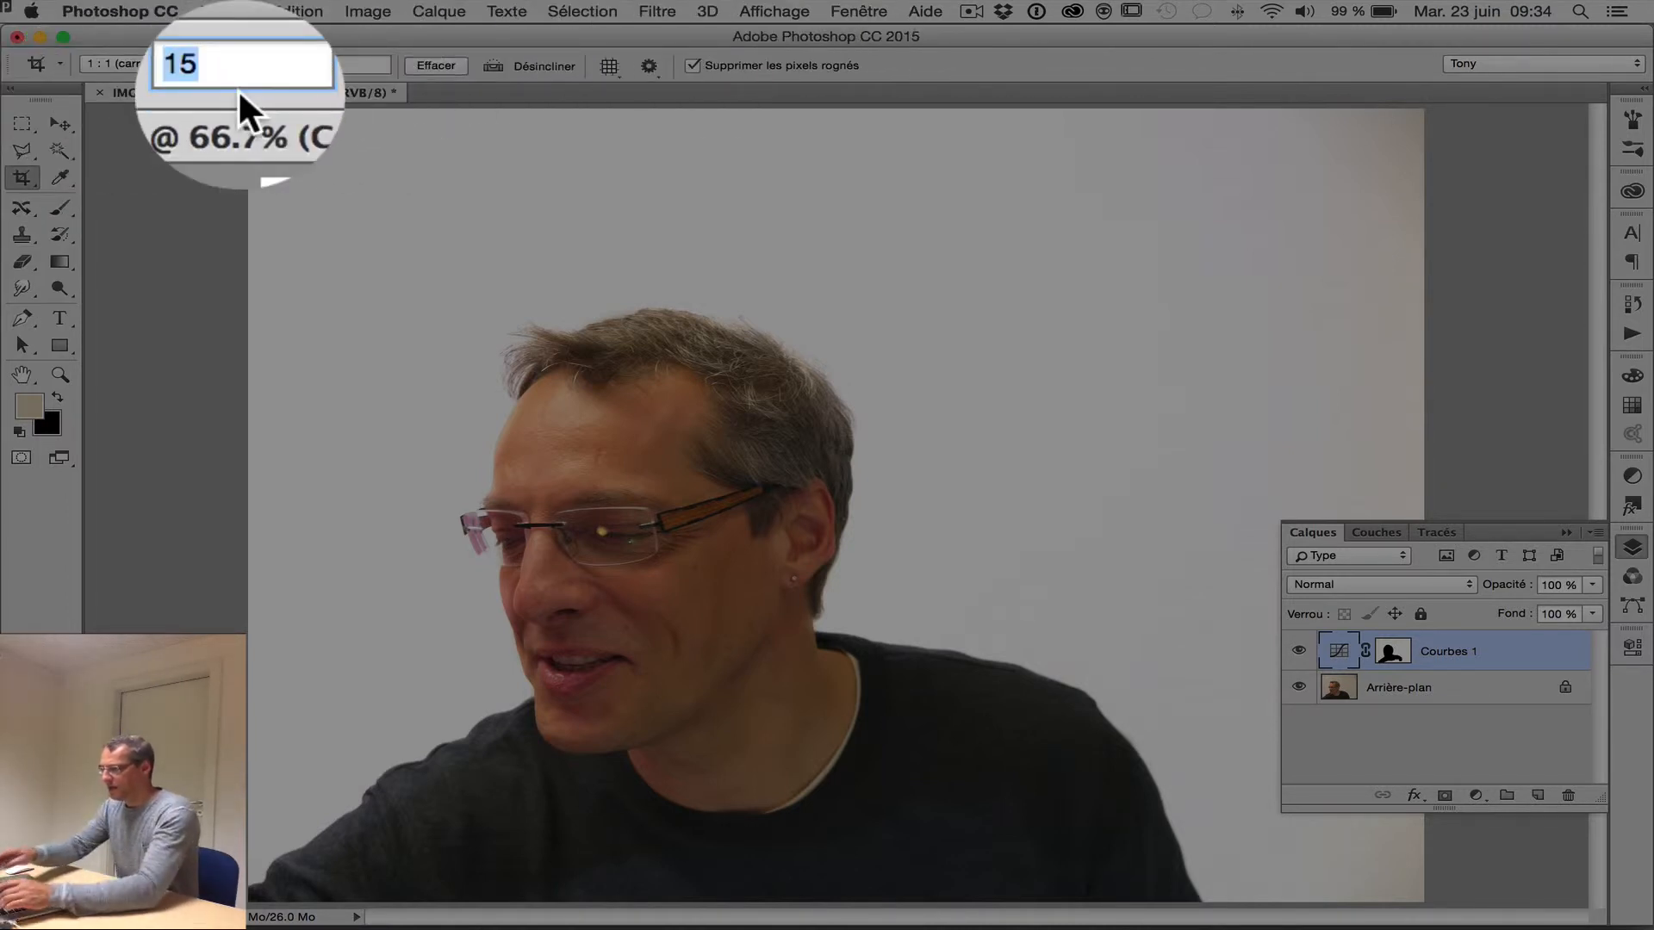
{"action": "type", "text": "15"}
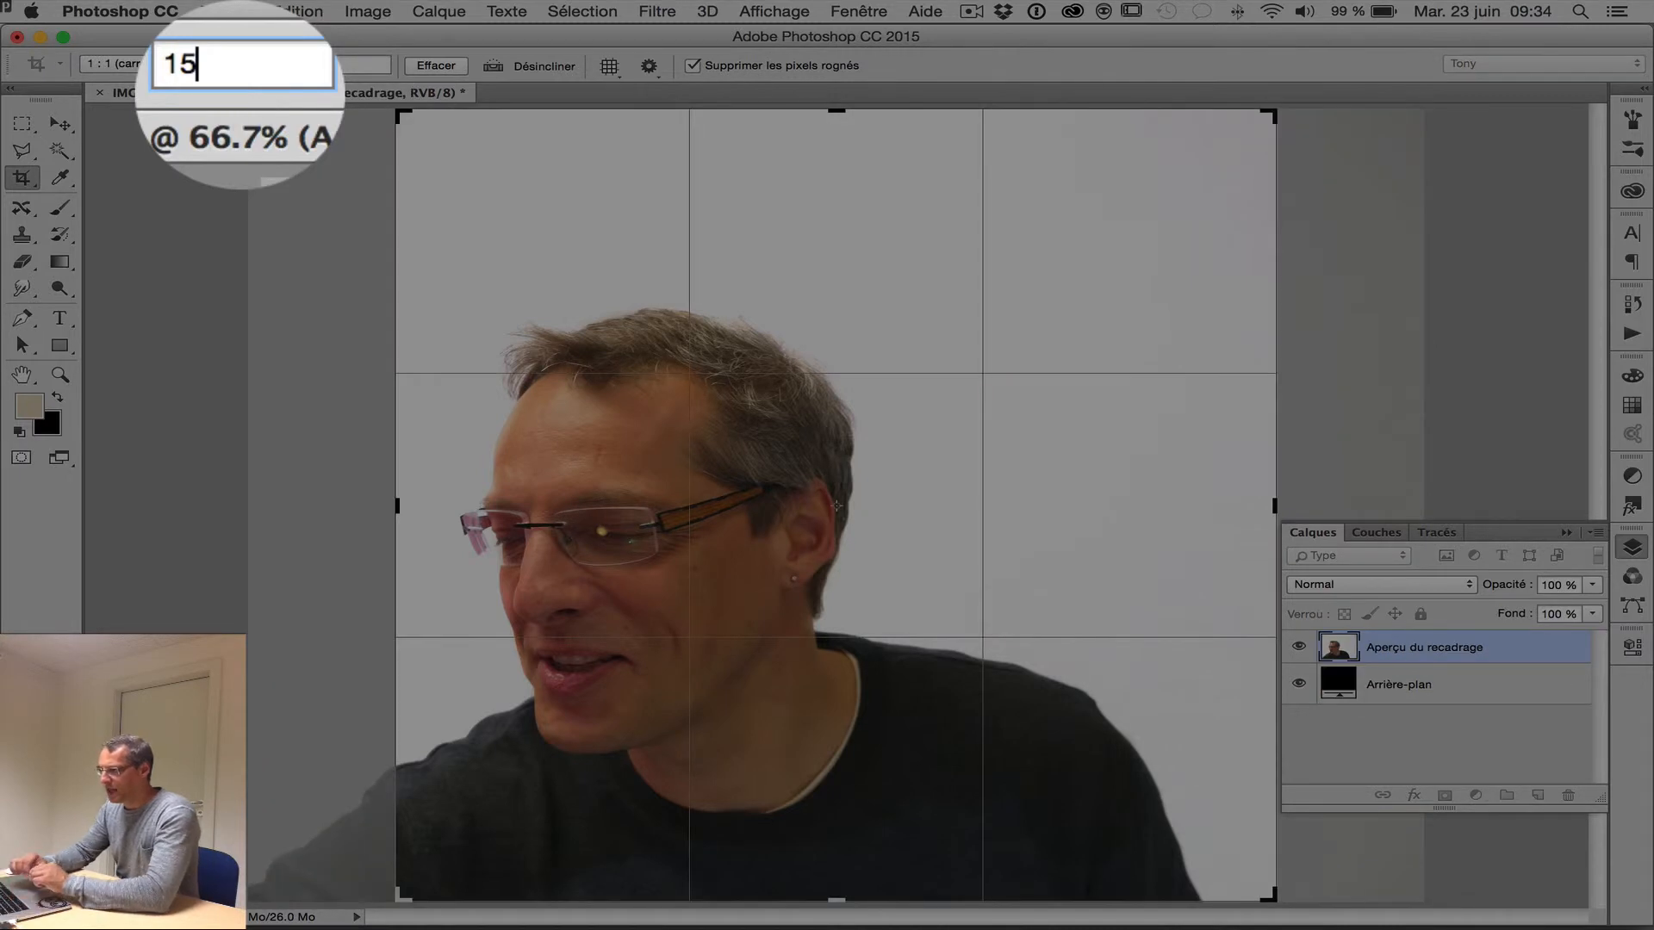
{"action": "type", "text": "cm"}
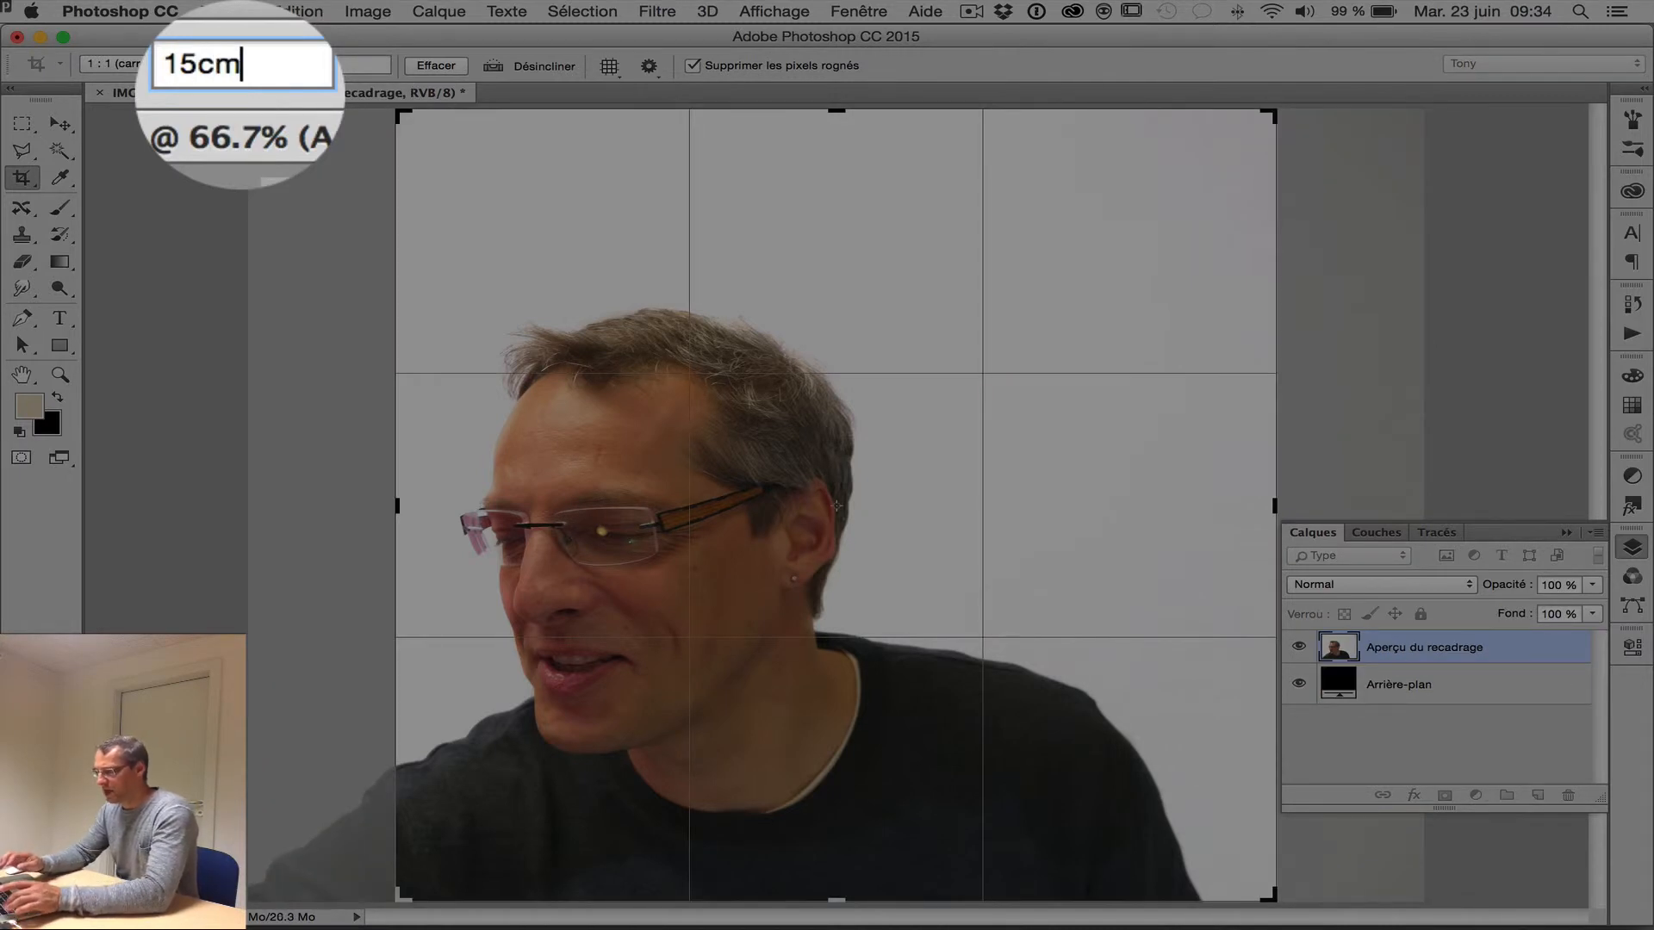
{"action": "key", "text": "Return"}
{"action": "type", "text": "15"}
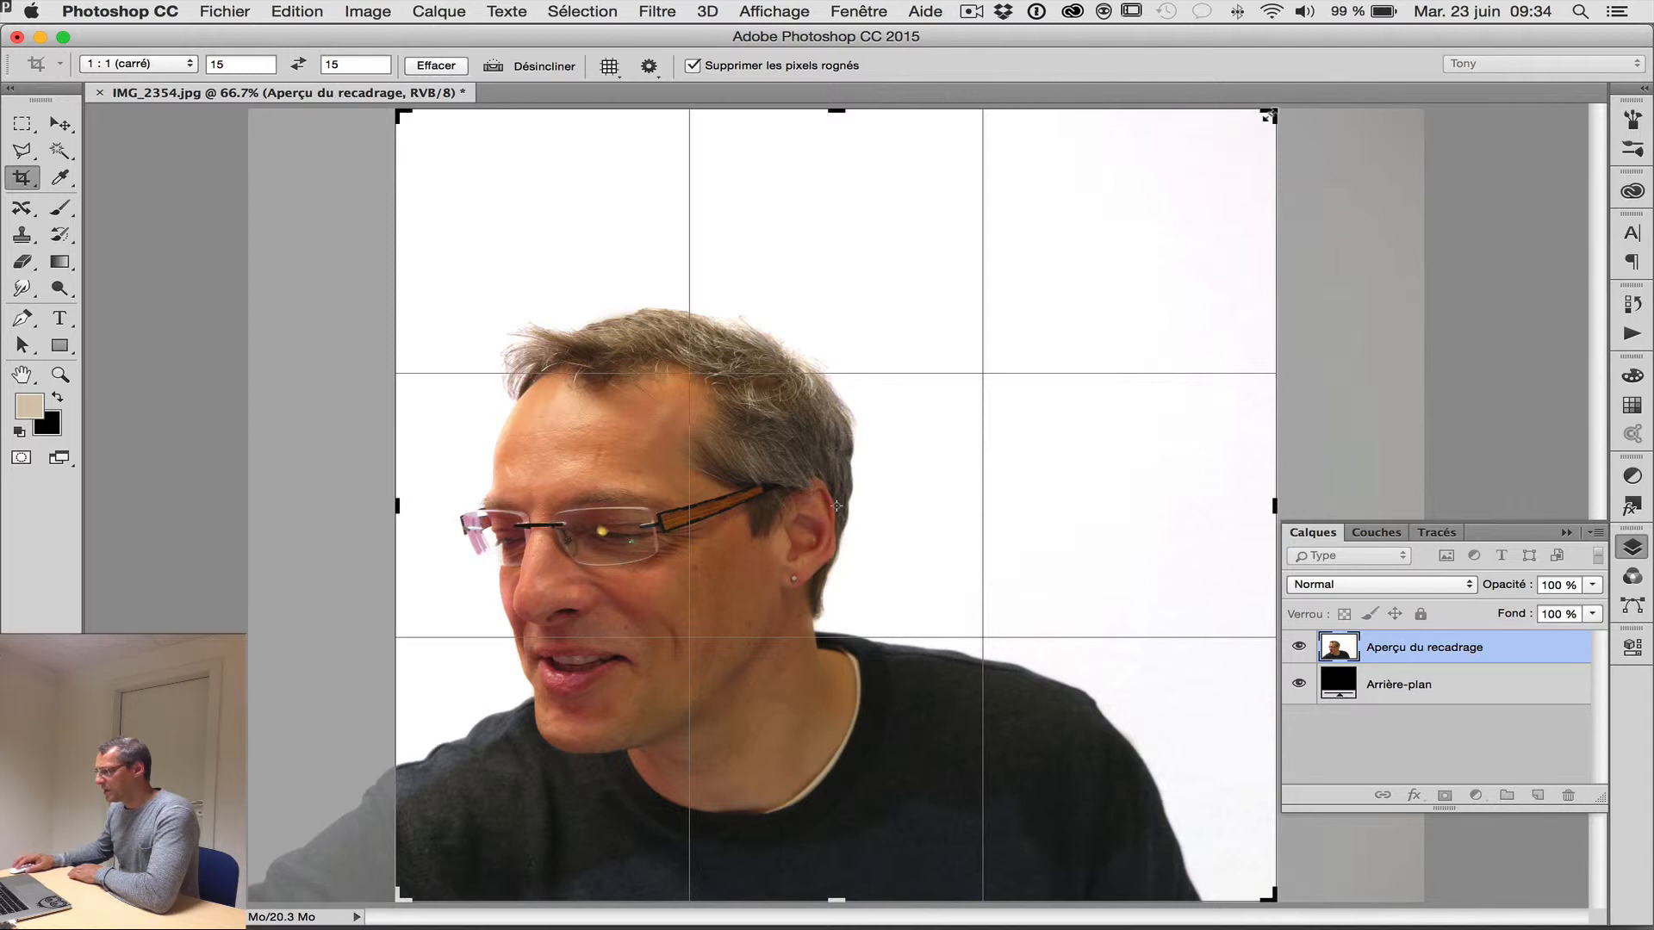
Crop the photo to a tighter square framing the man's head and shoulders.
{"action": "left_click_drag", "start_coordinate": [1266, 112], "coordinate": [1197, 155]}
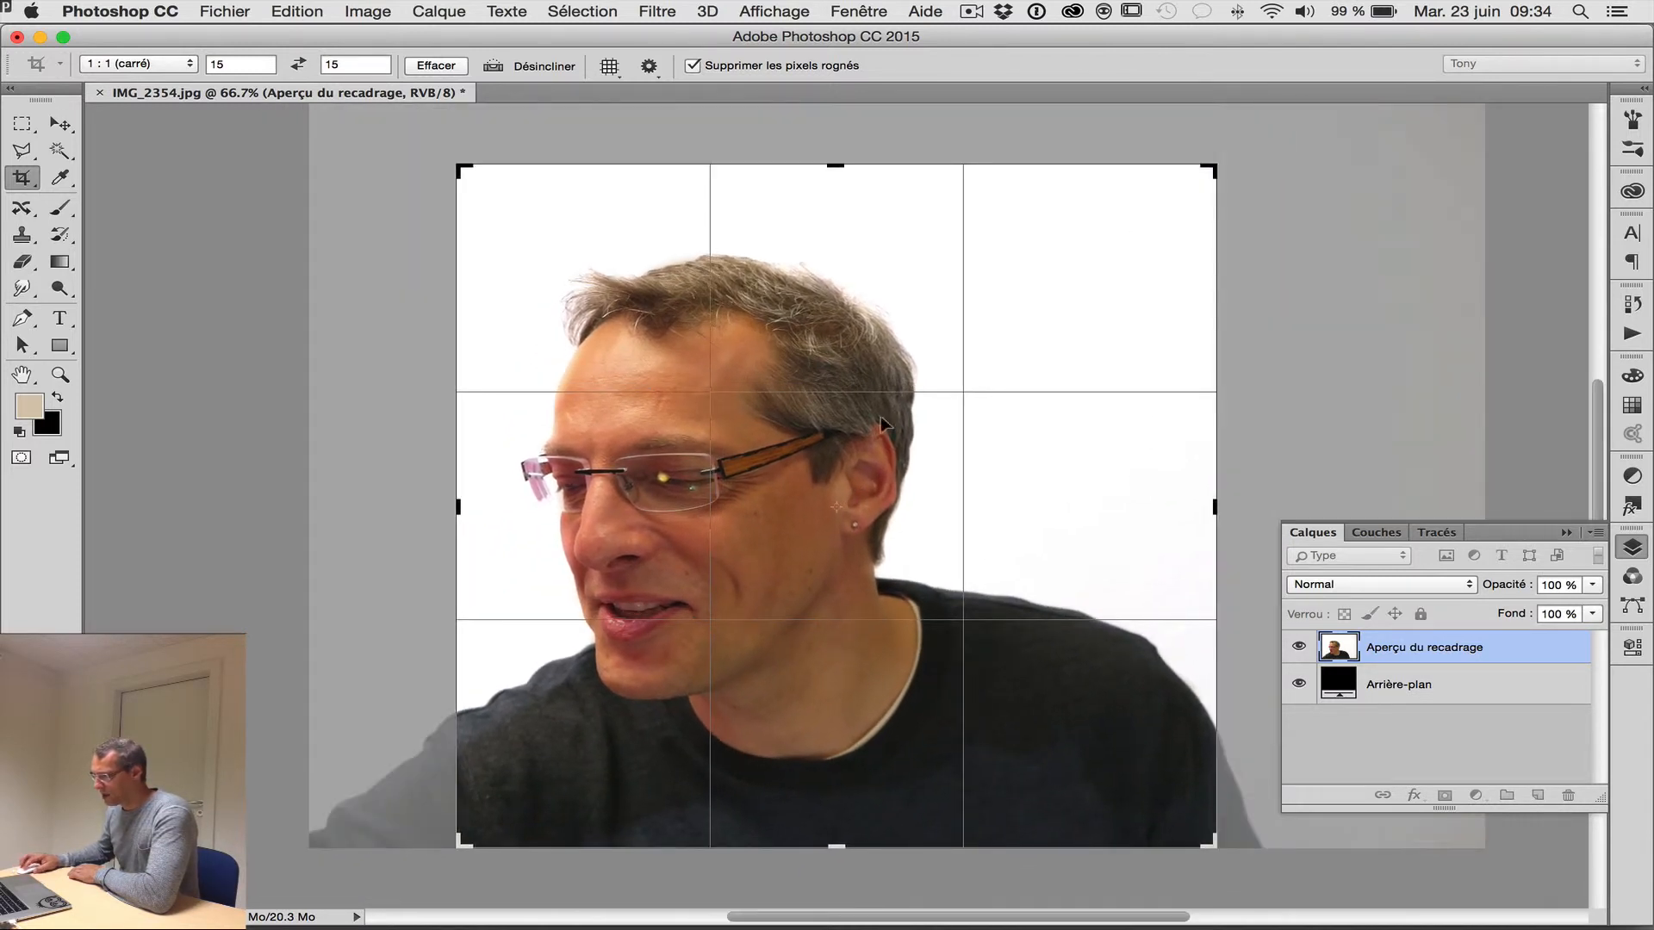
{"action": "left_click_drag", "start_coordinate": [847, 467], "coordinate": [799, 477]}
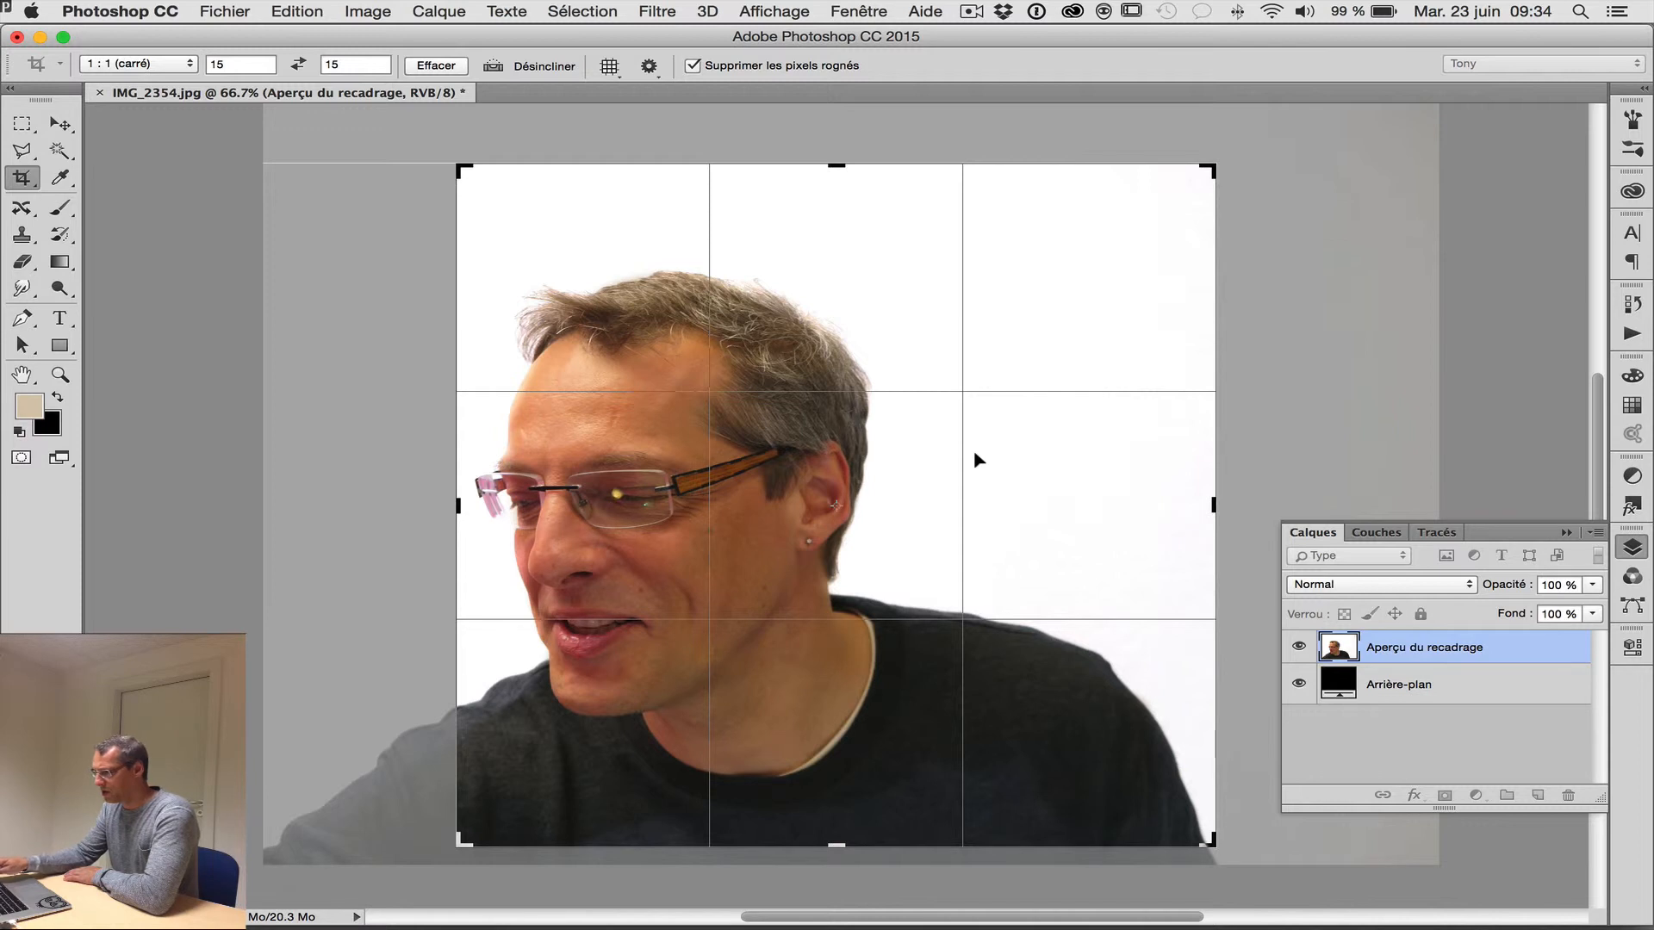
{"action": "key", "text": "Return"}
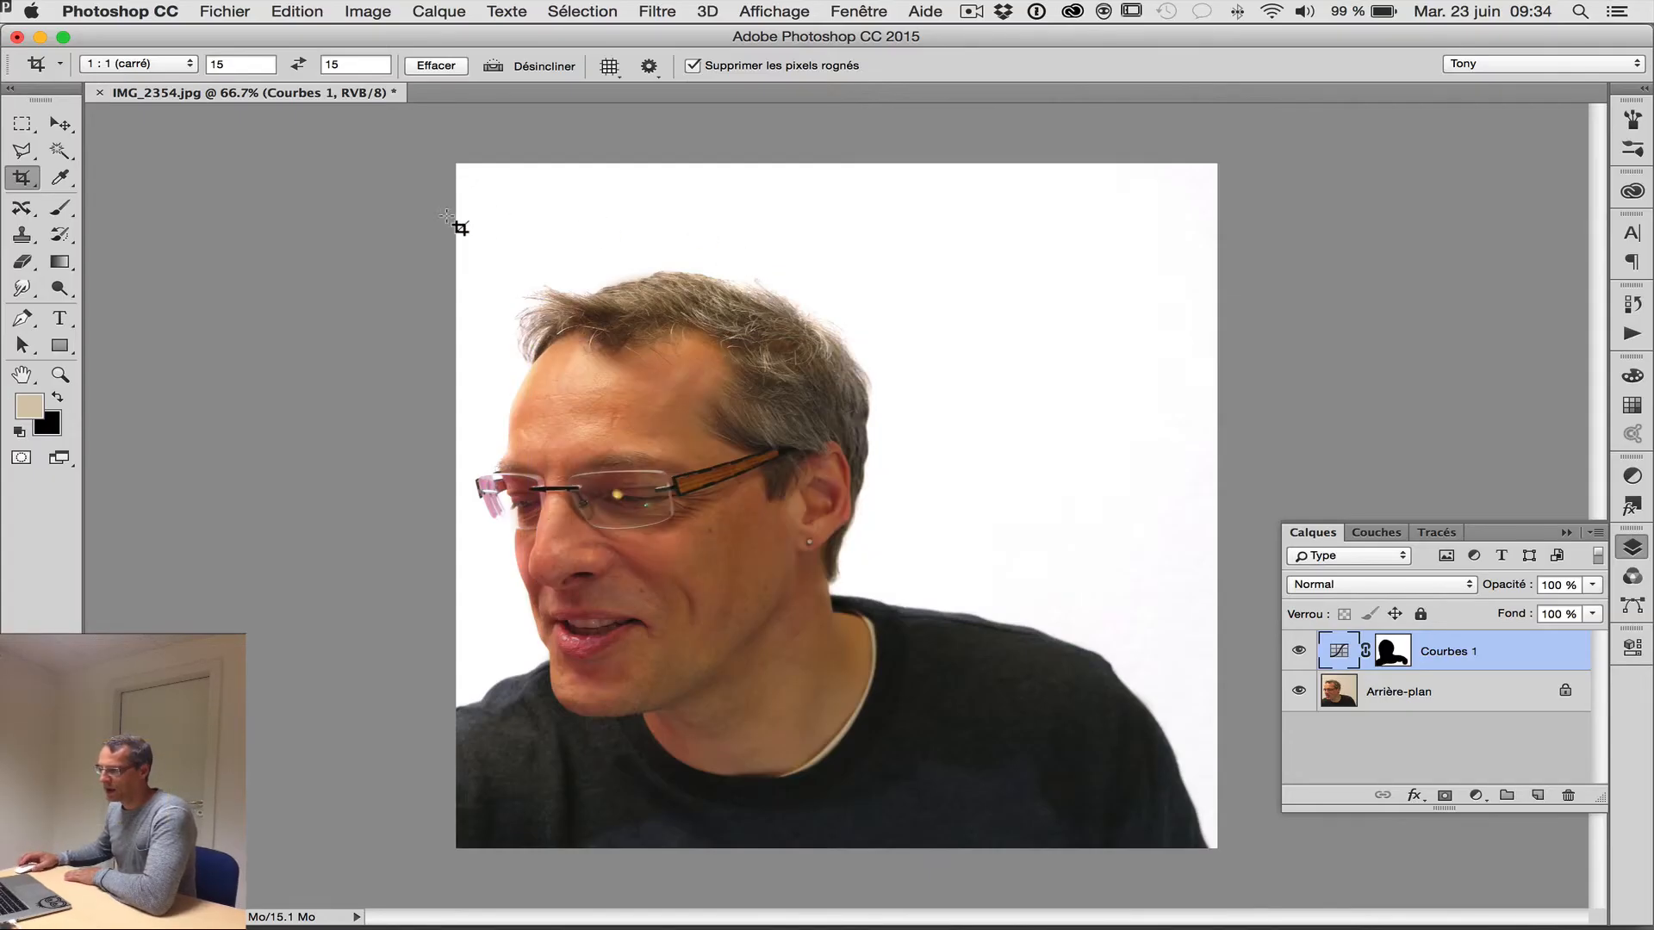
Set up a separately saved version of the photo named Toto in JPEG format on the Desktop.
{"action": "left_click", "coordinate": [219, 12]}
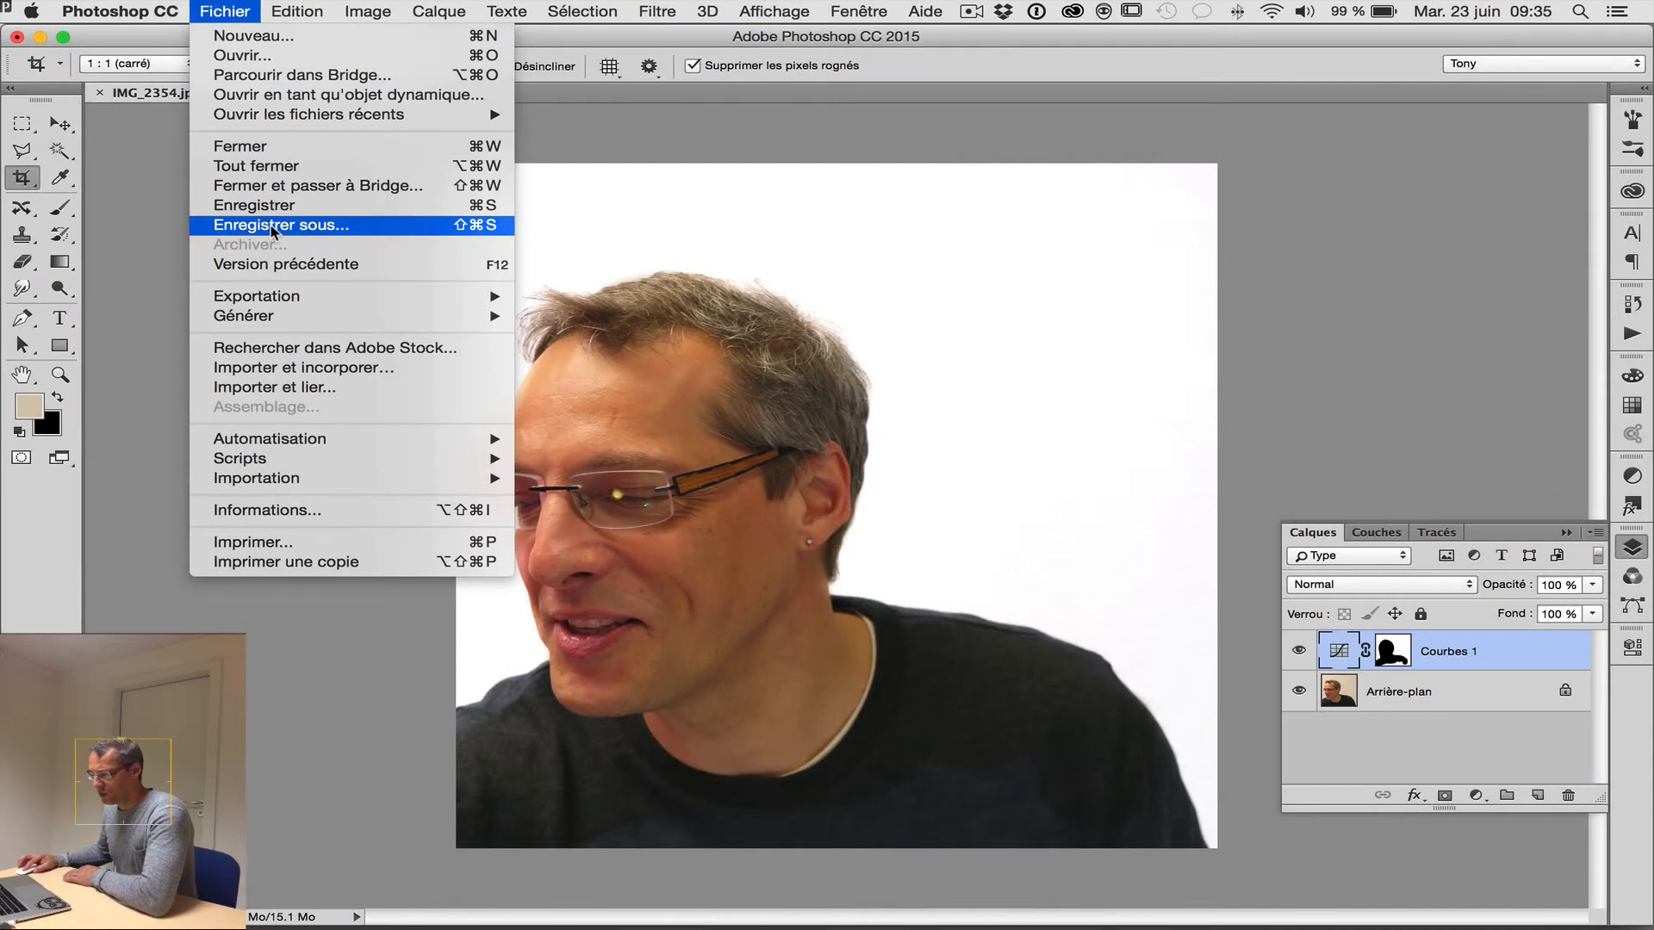
{"action": "left_click", "coordinate": [271, 224]}
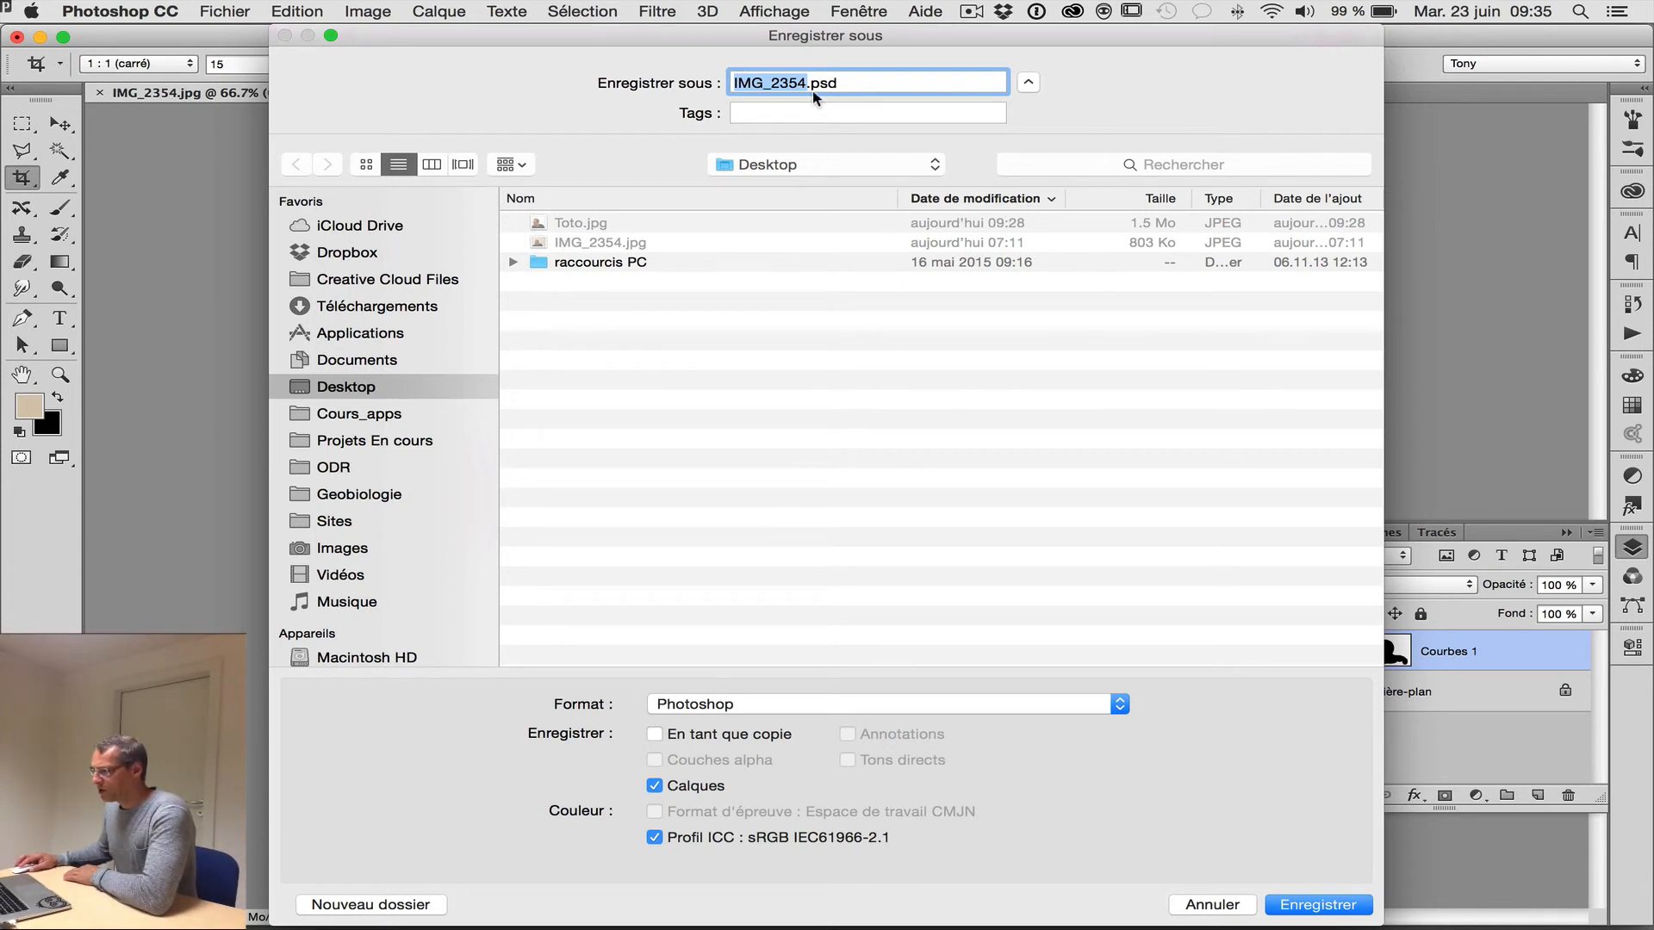
{"action": "type", "text": "T"}
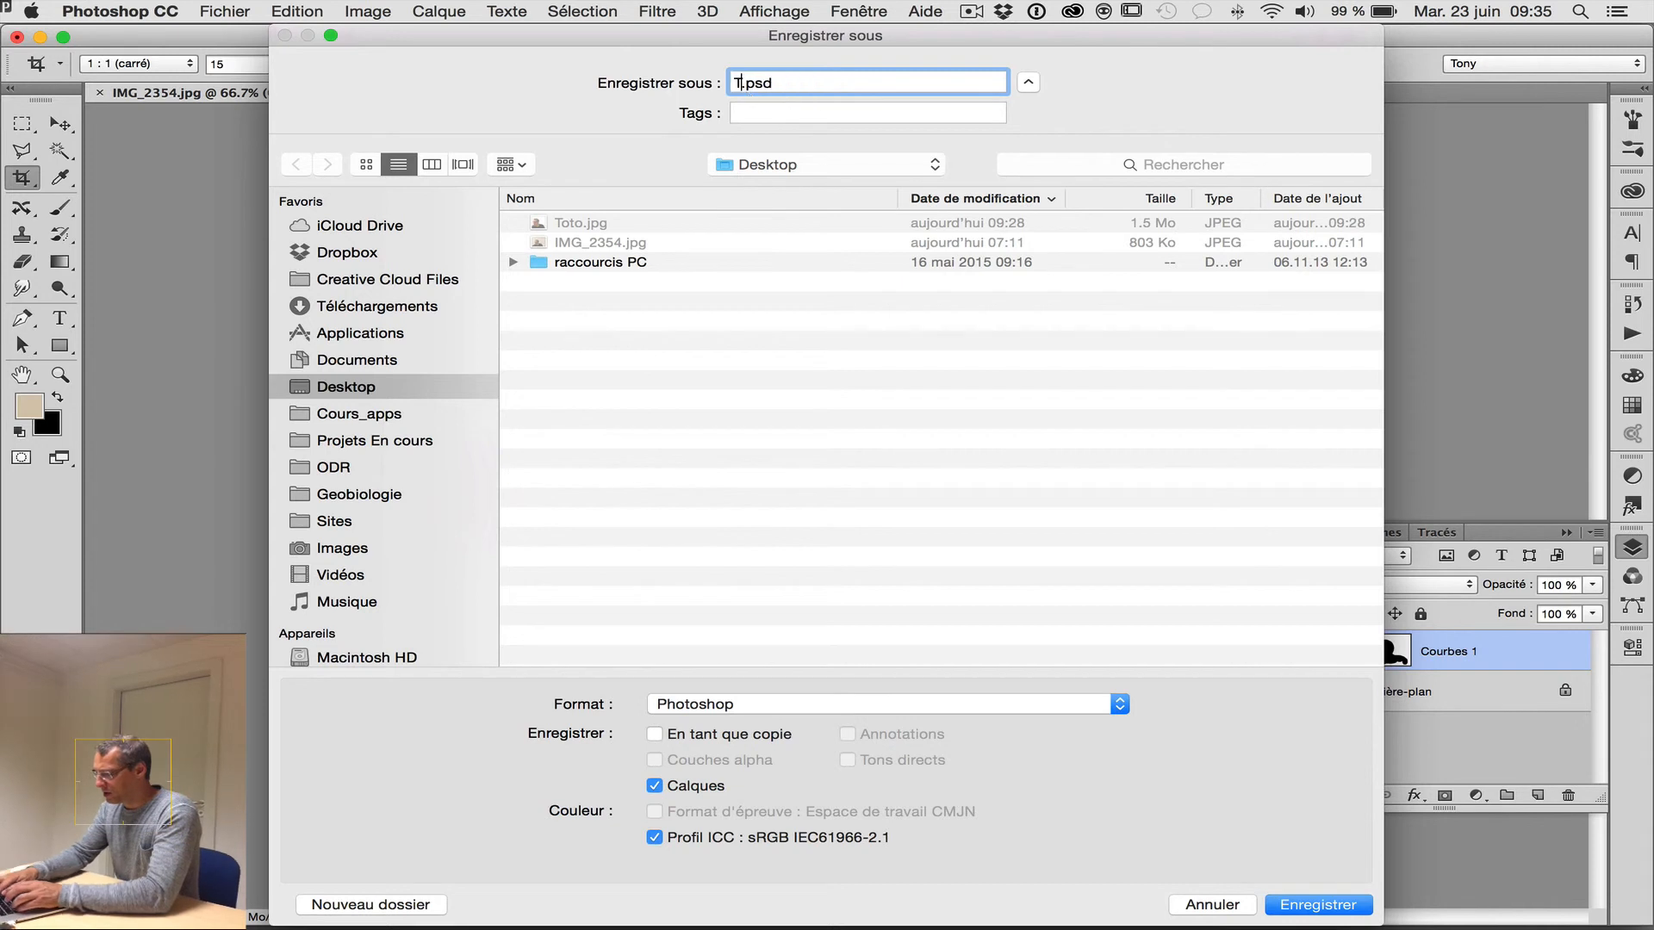
{"action": "type", "text": "oto"}
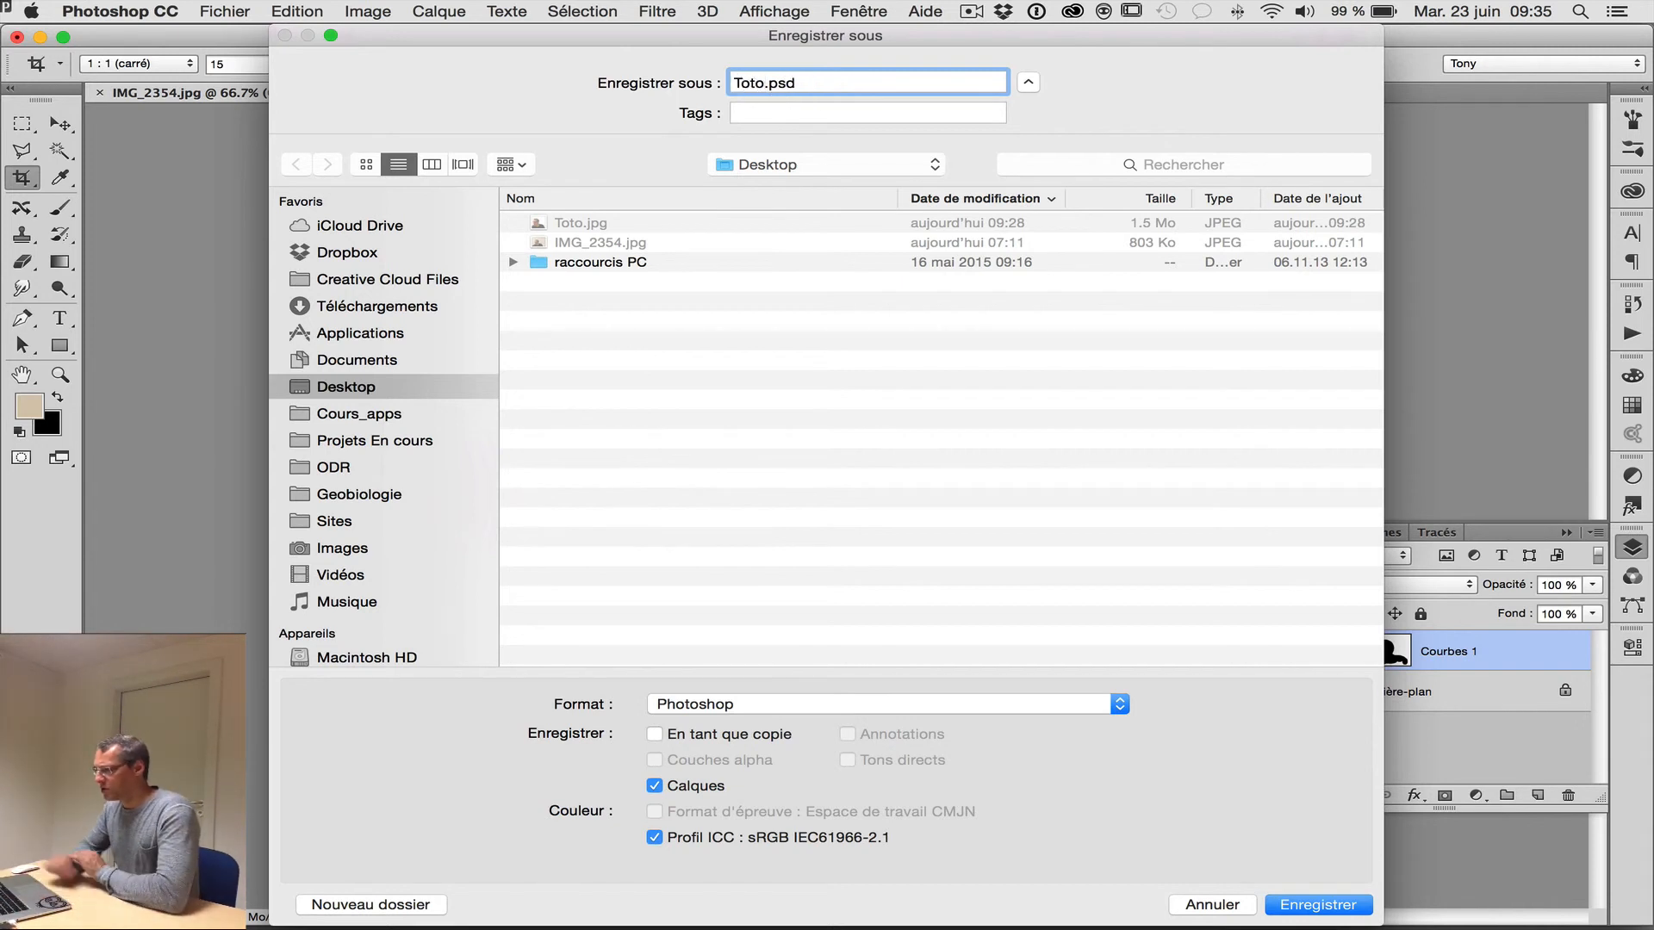
{"action": "left_click", "coordinate": [779, 705]}
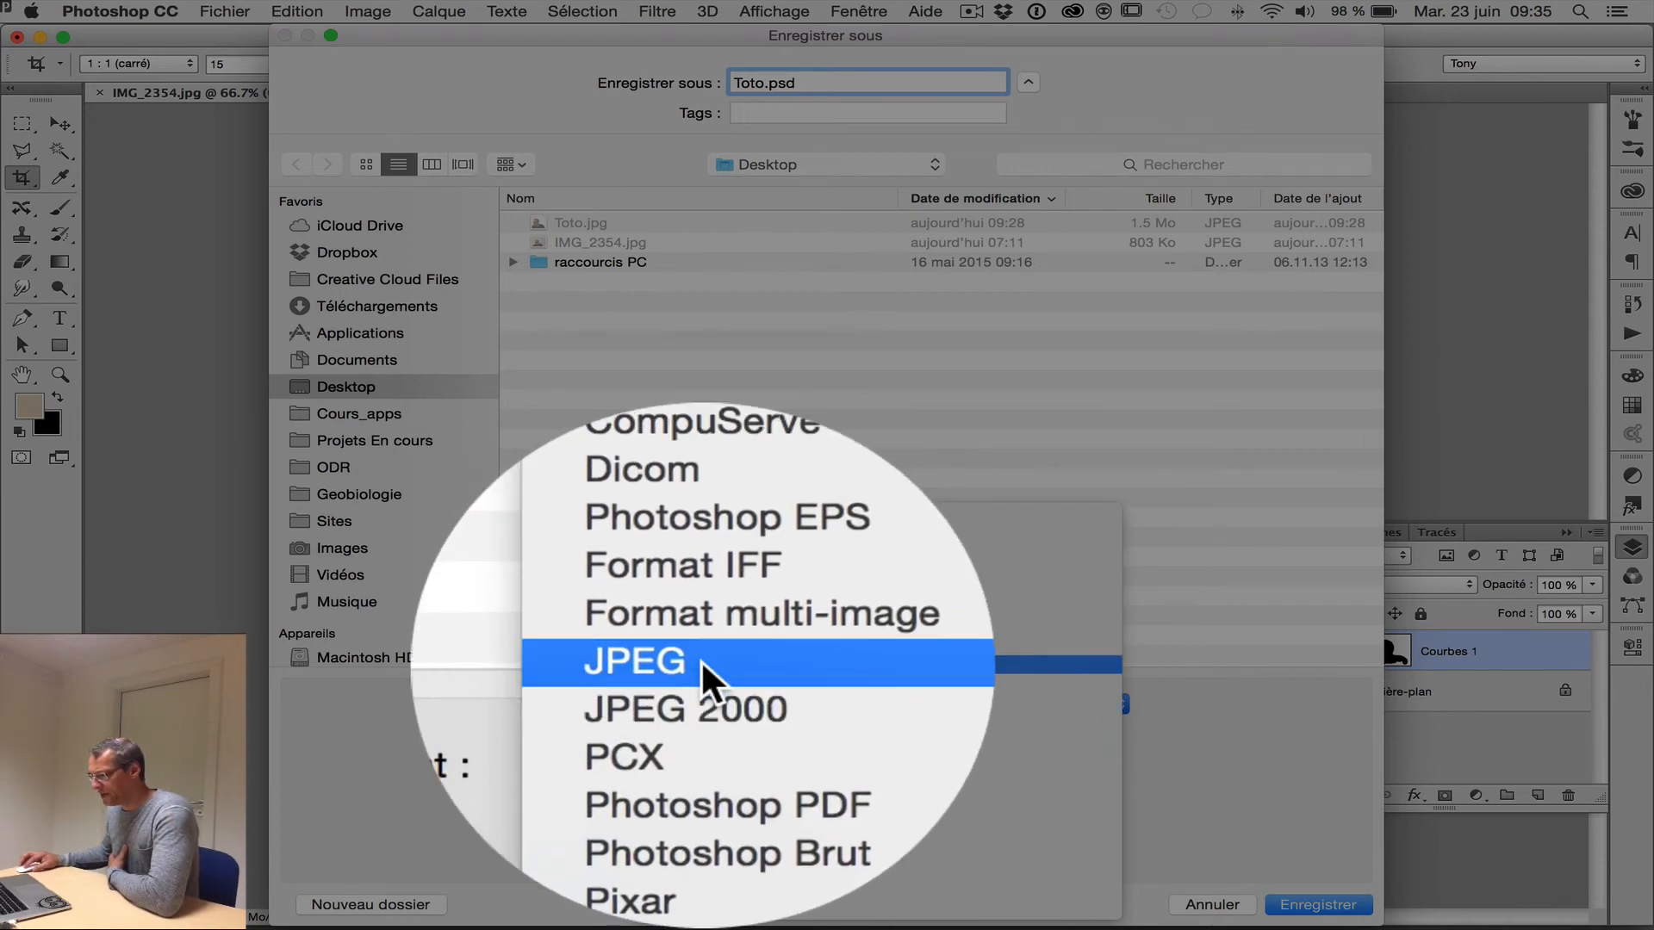
{"action": "left_click", "coordinate": [700, 659]}
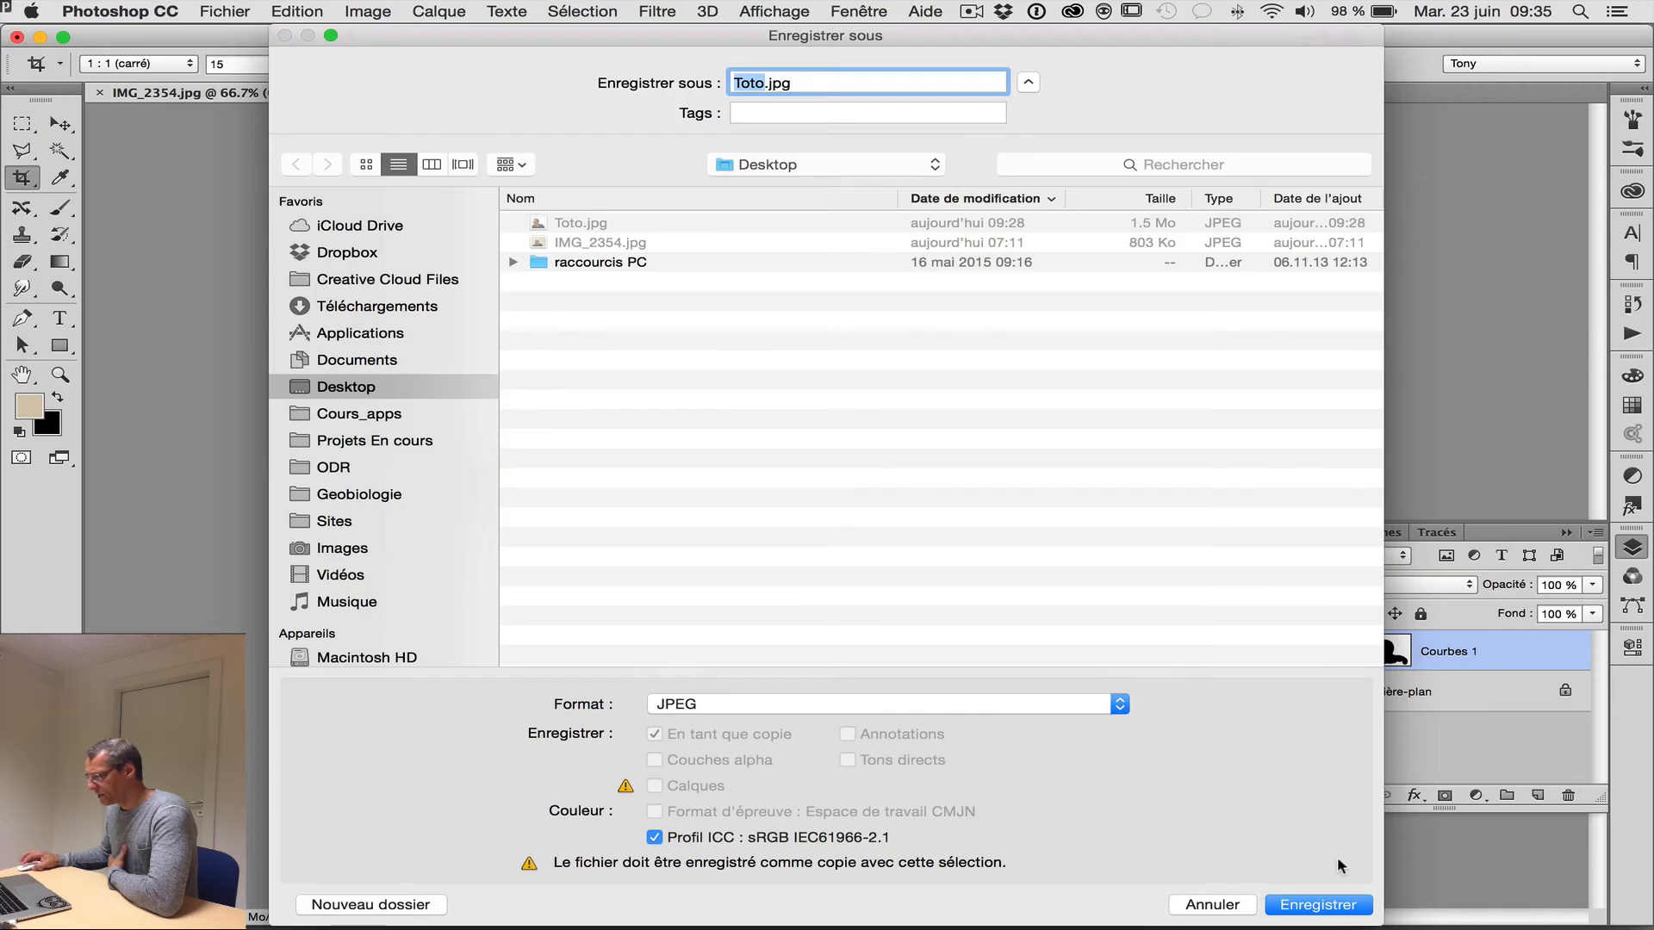
Save the JPEG over the existing Toto.jpg at quality 12 (Maximum) with the standard baseline format.
{"action": "left_click", "coordinate": [1326, 906]}
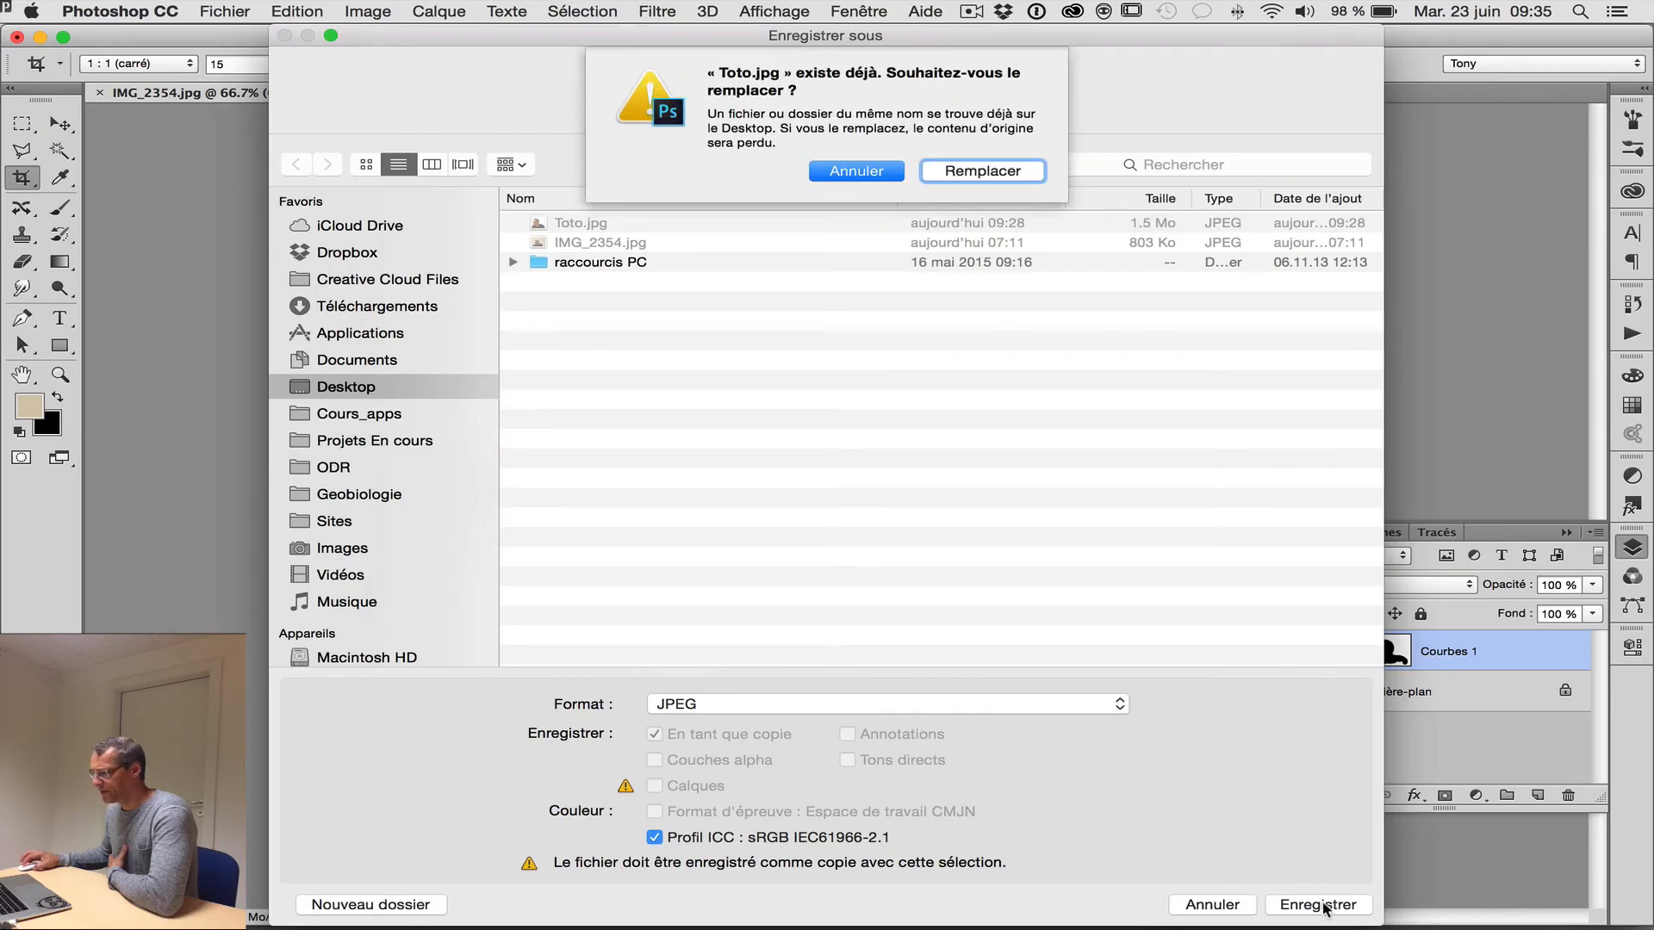
{"action": "left_click", "coordinate": [986, 172]}
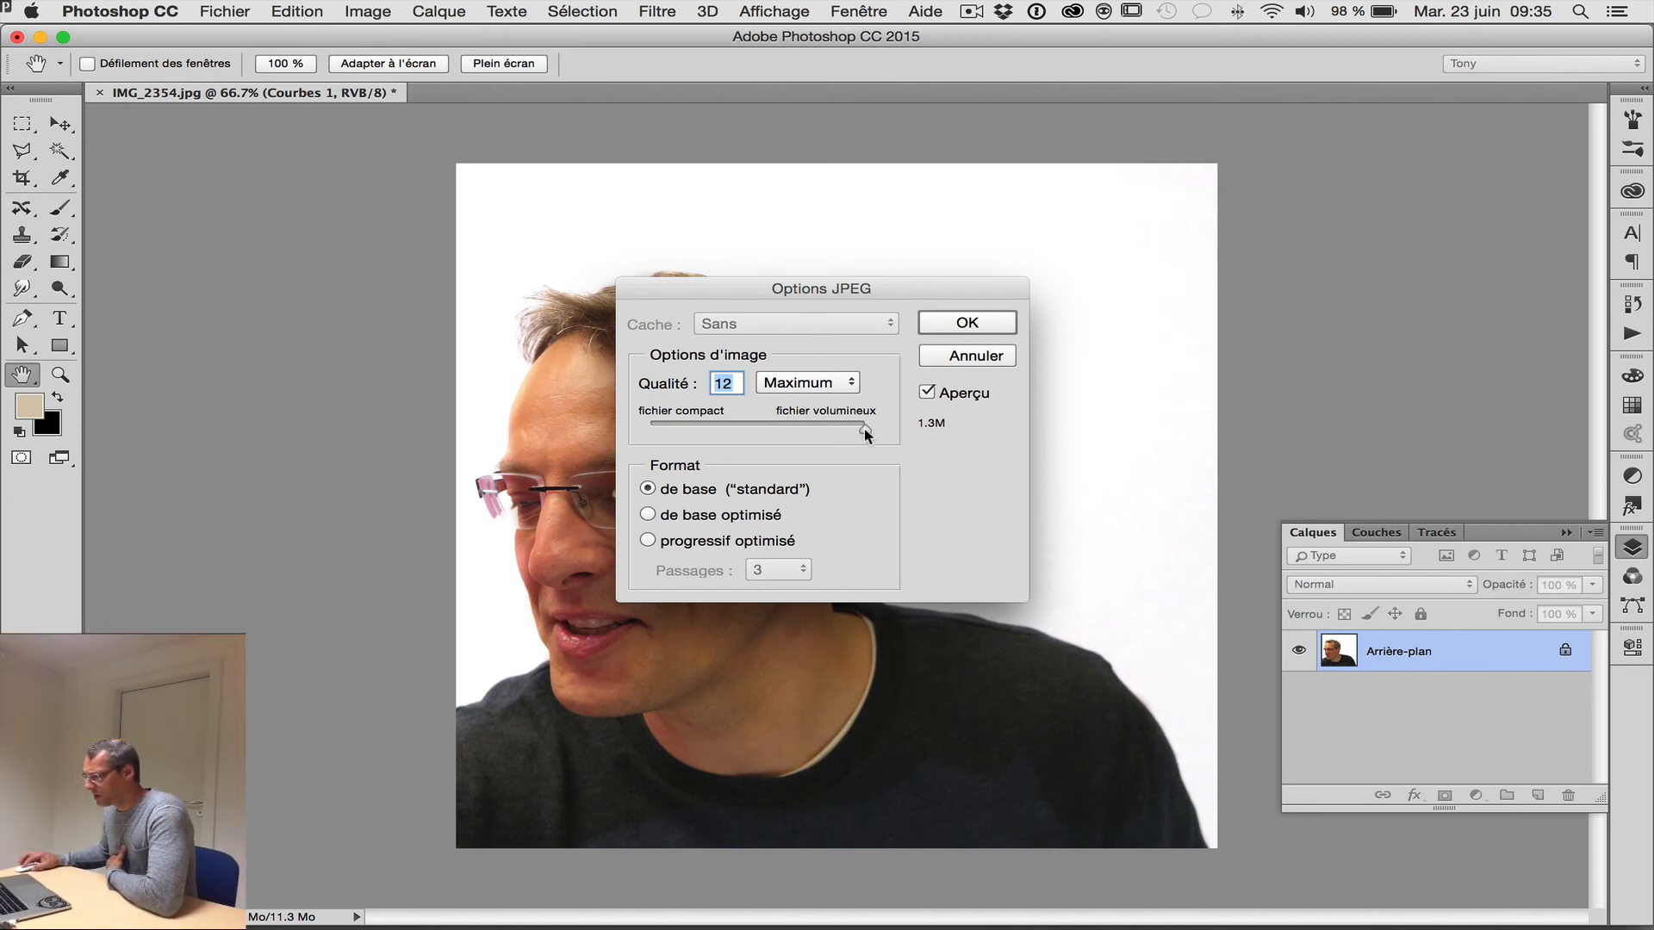
{"action": "mouse_move", "coordinate": [862, 427]}
{"action": "left_mouse_down"}
{"action": "mouse_move", "coordinate": [711, 426]}
{"action": "mouse_move", "coordinate": [888, 421]}
{"action": "left_mouse_up"}
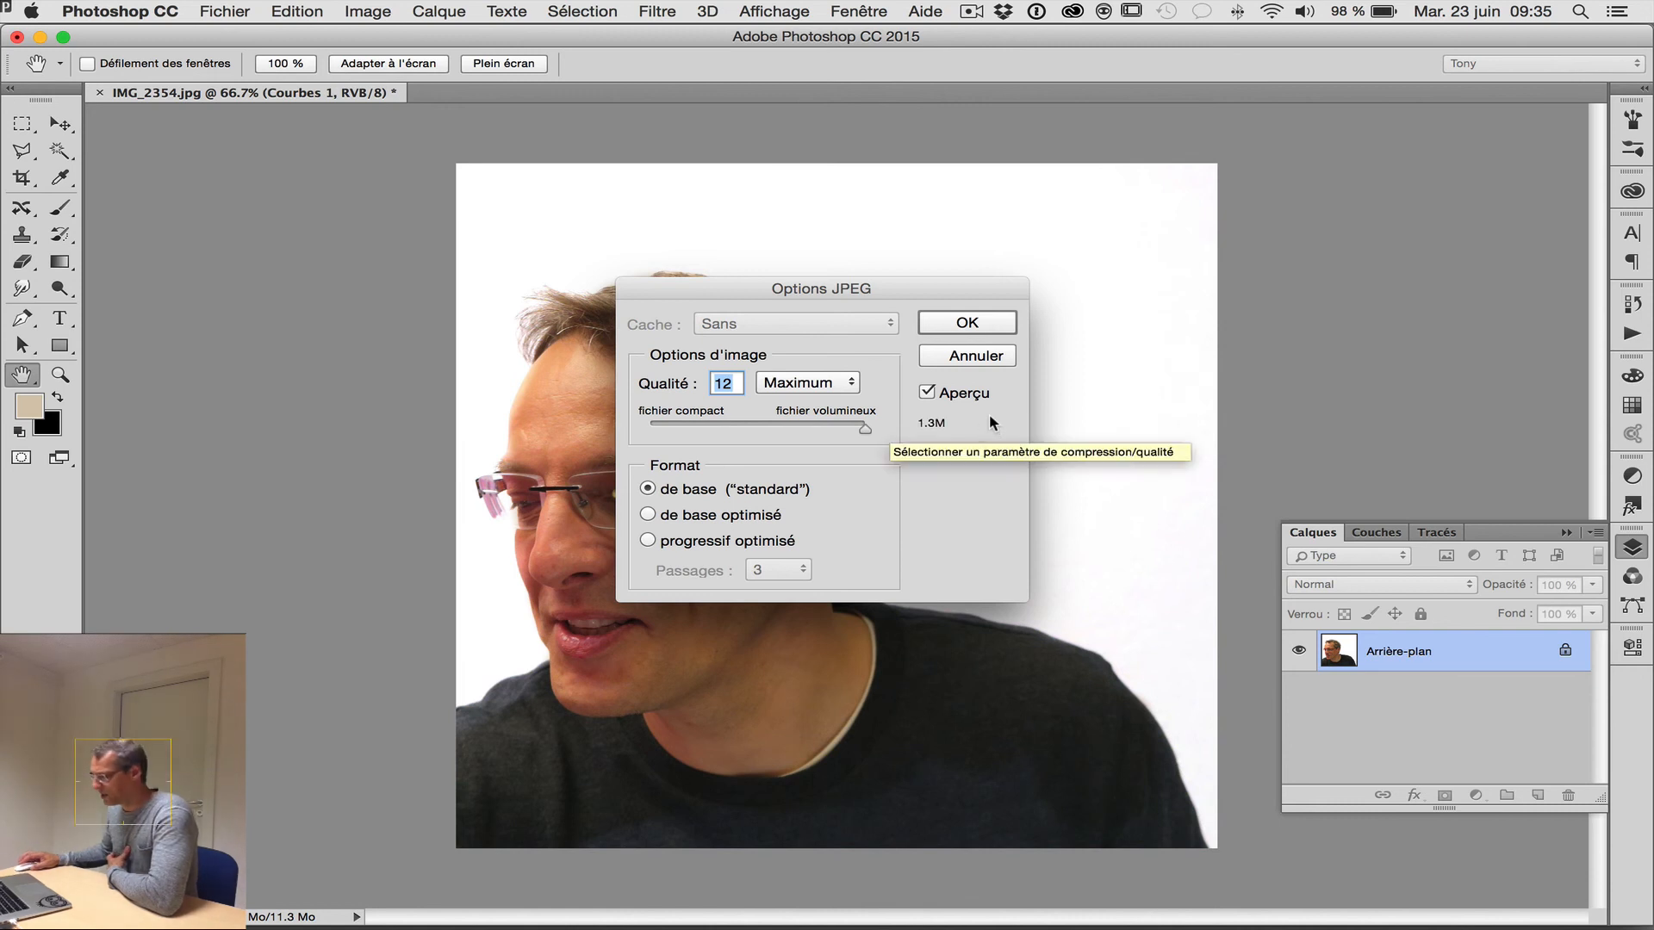
{"action": "left_click", "coordinate": [968, 323]}
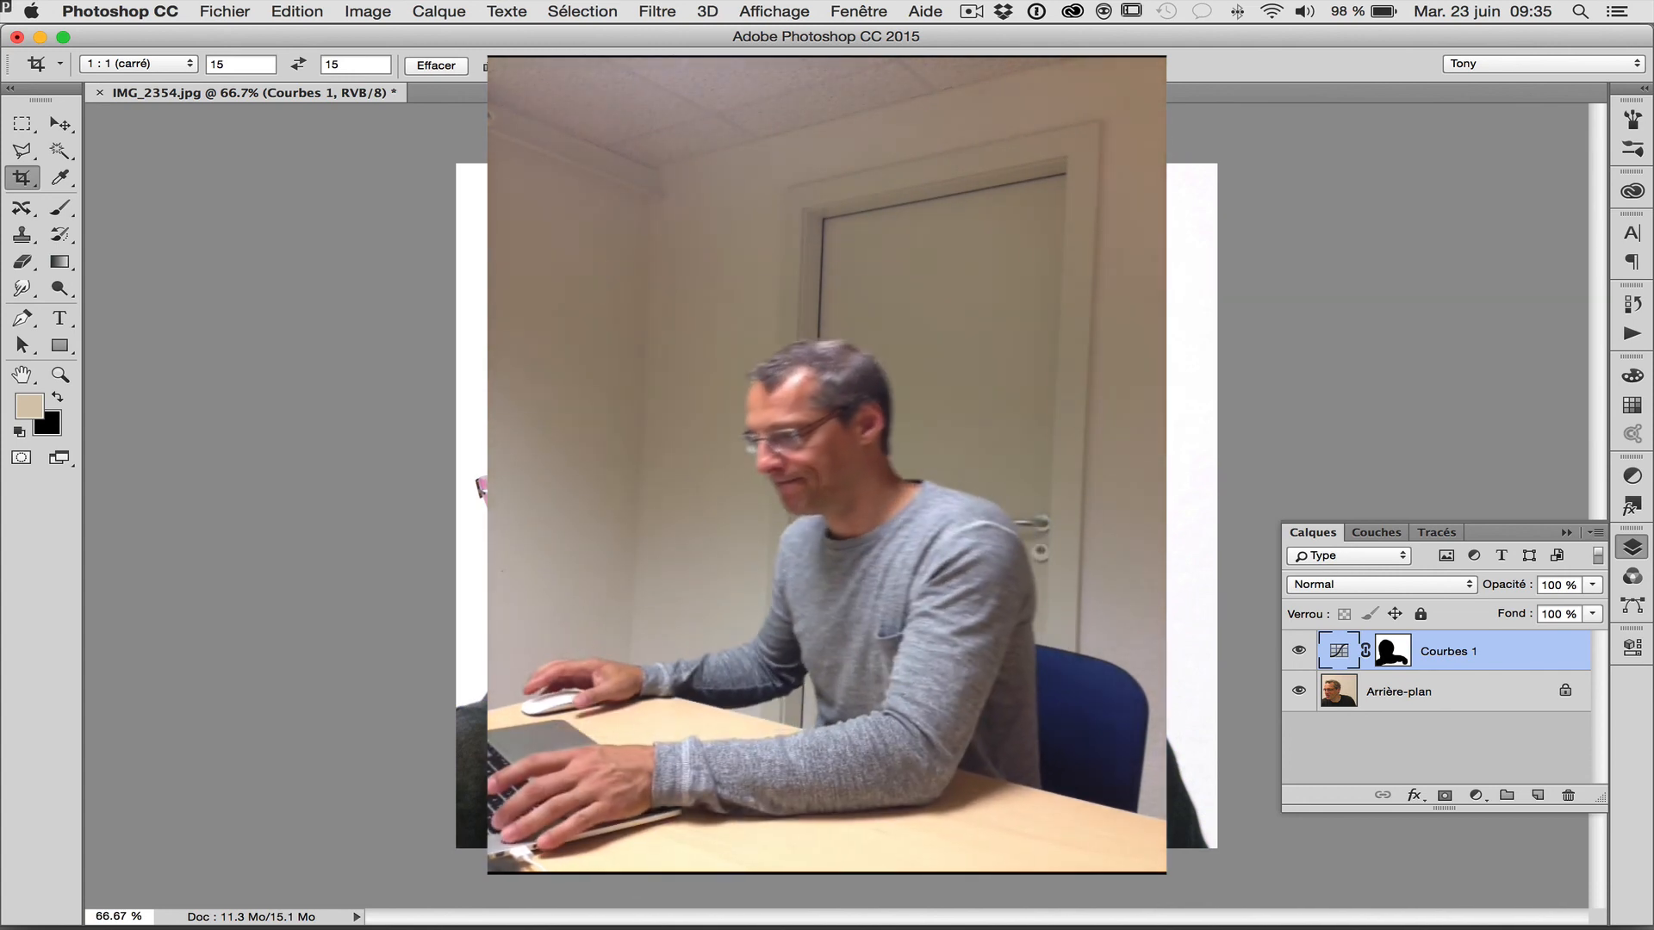
{"action": "left_click", "coordinate": [970, 11]}
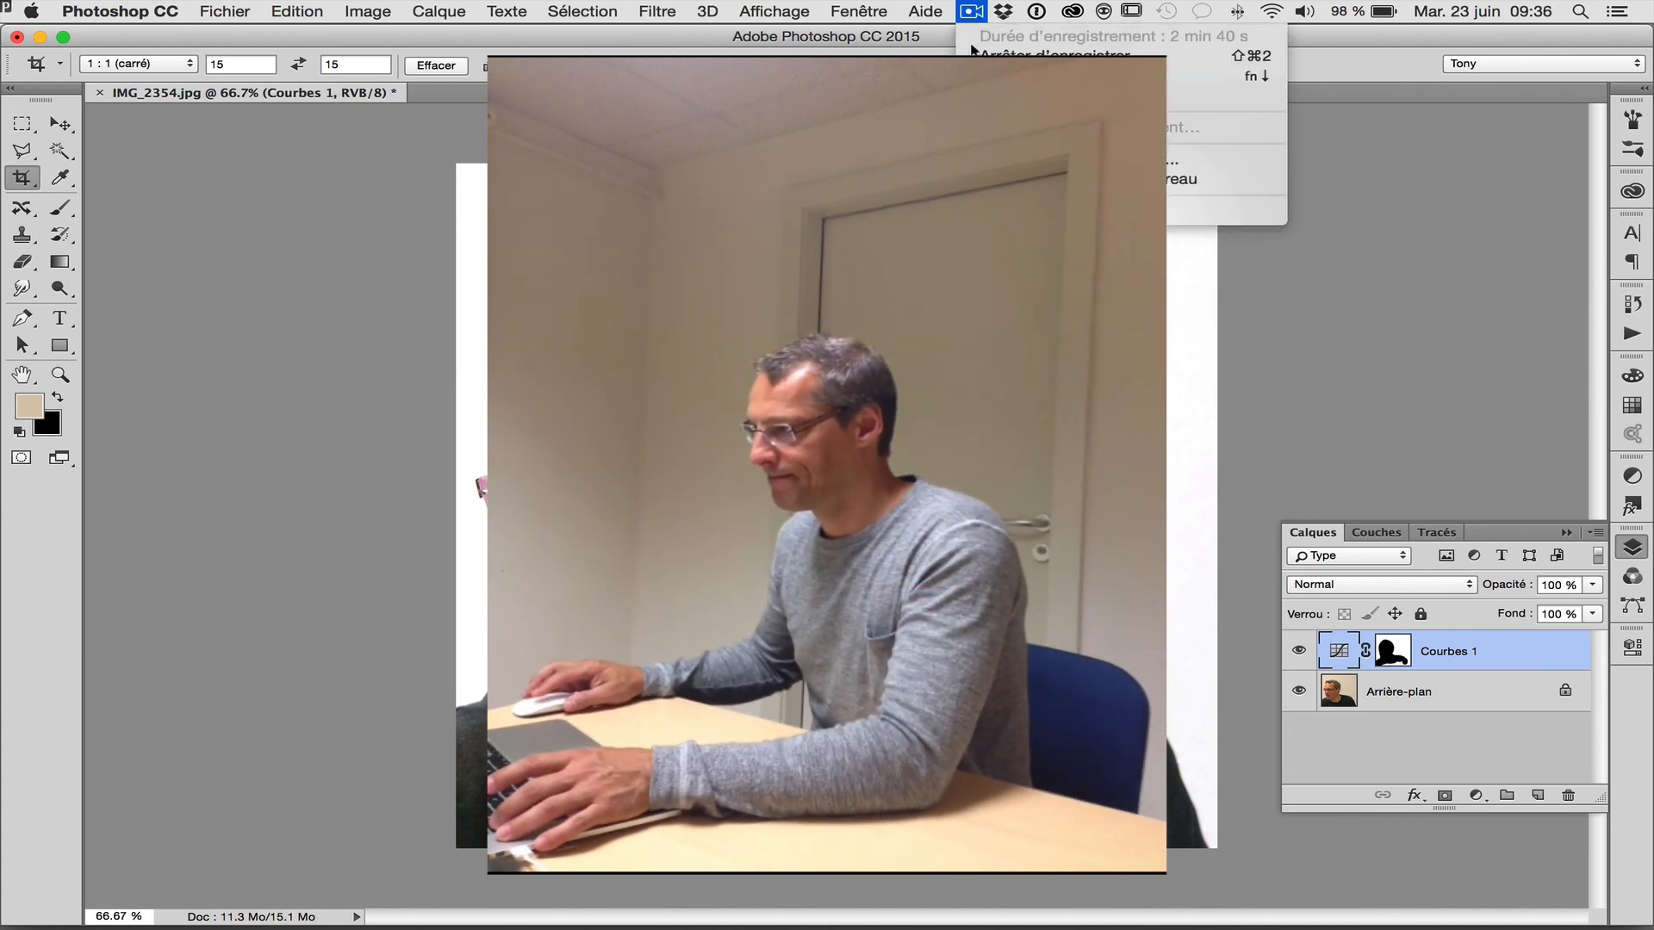